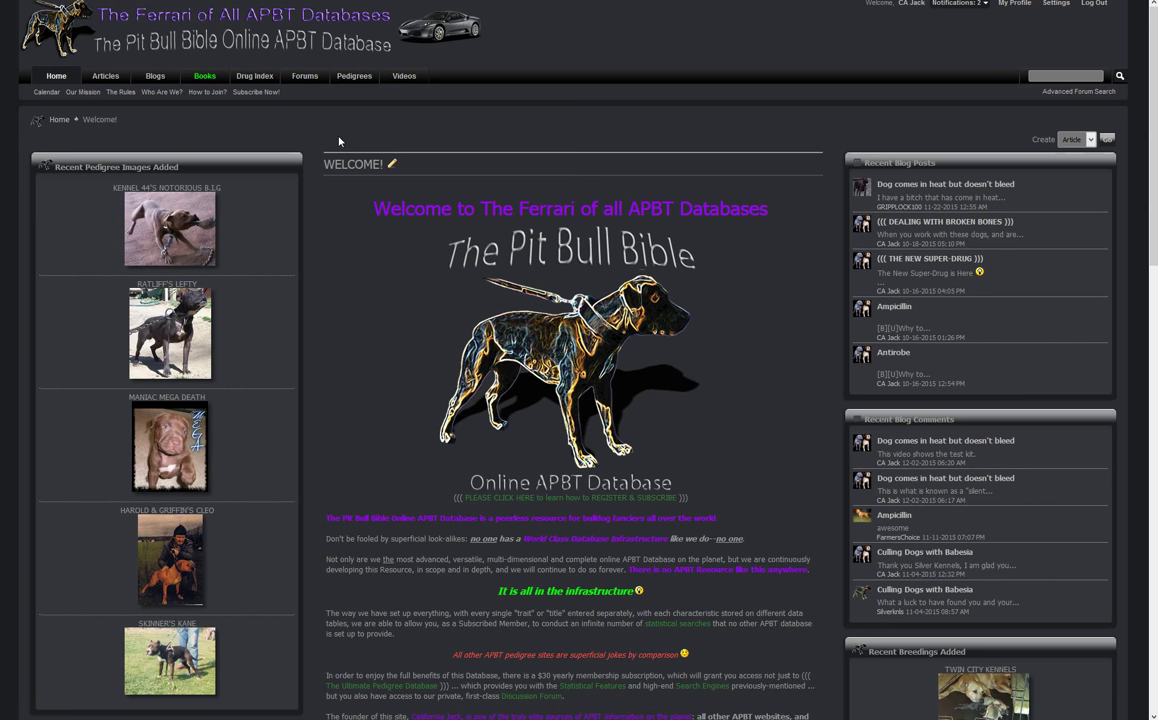
# Step: Open the Pedigrees section of the site
pyautogui.click(348, 137)
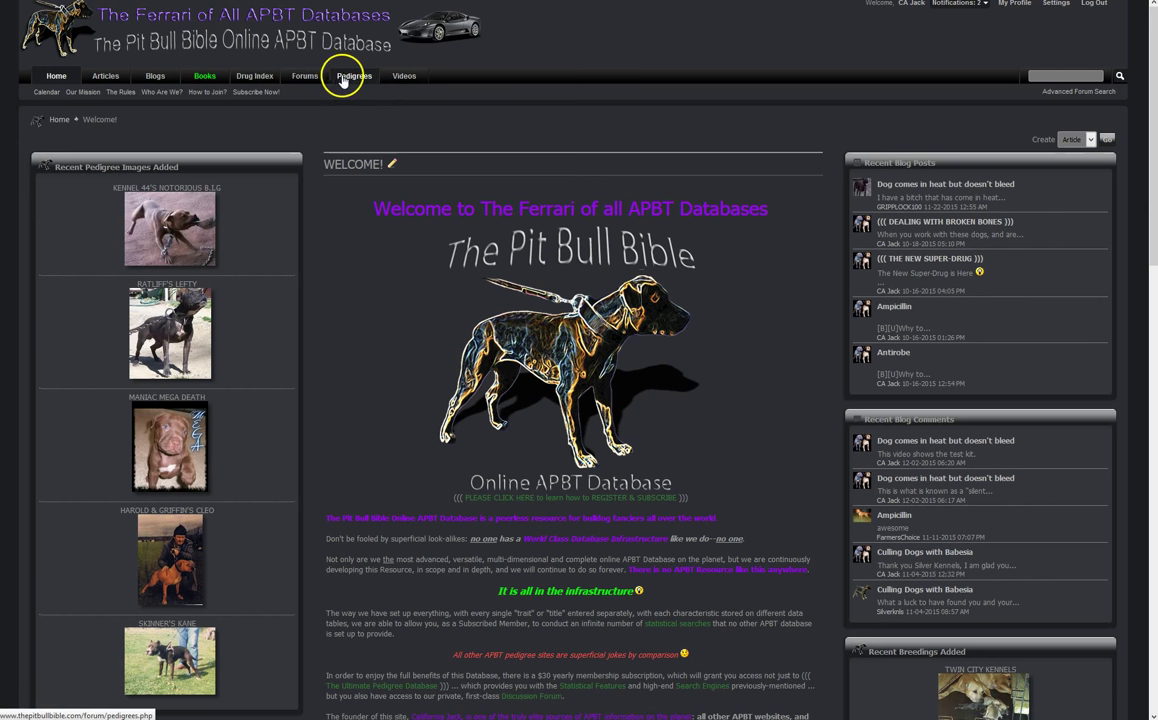
pyautogui.click(355, 78)
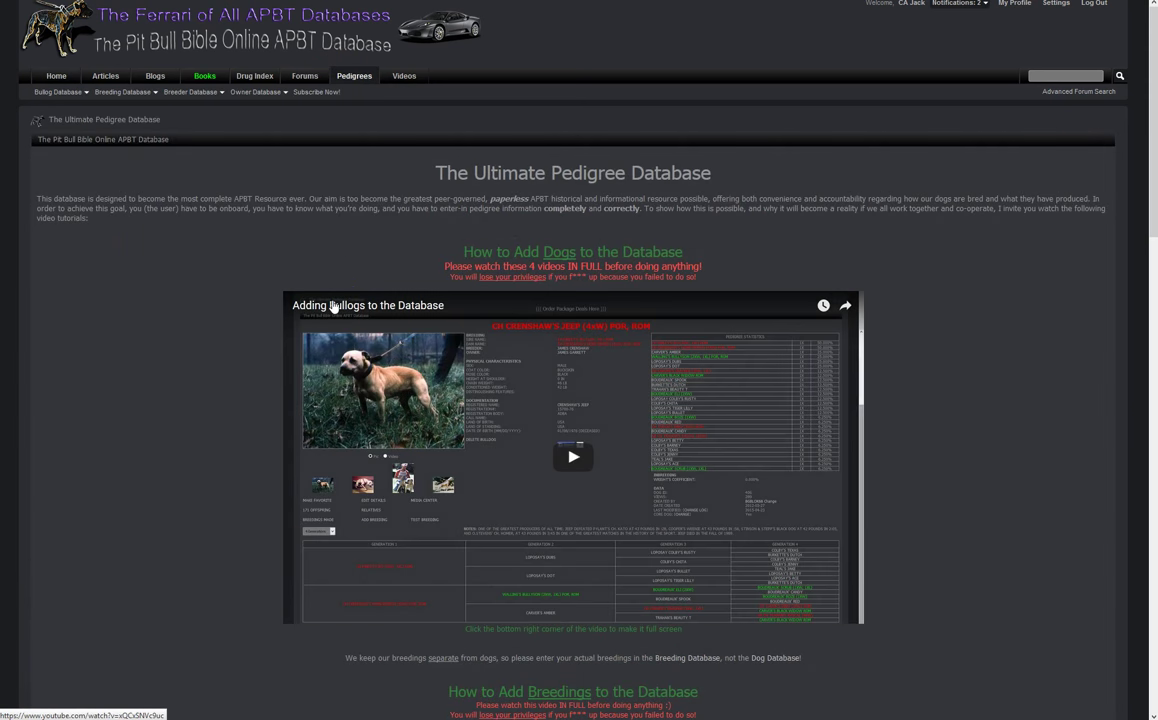
pyautogui.click(83, 95)
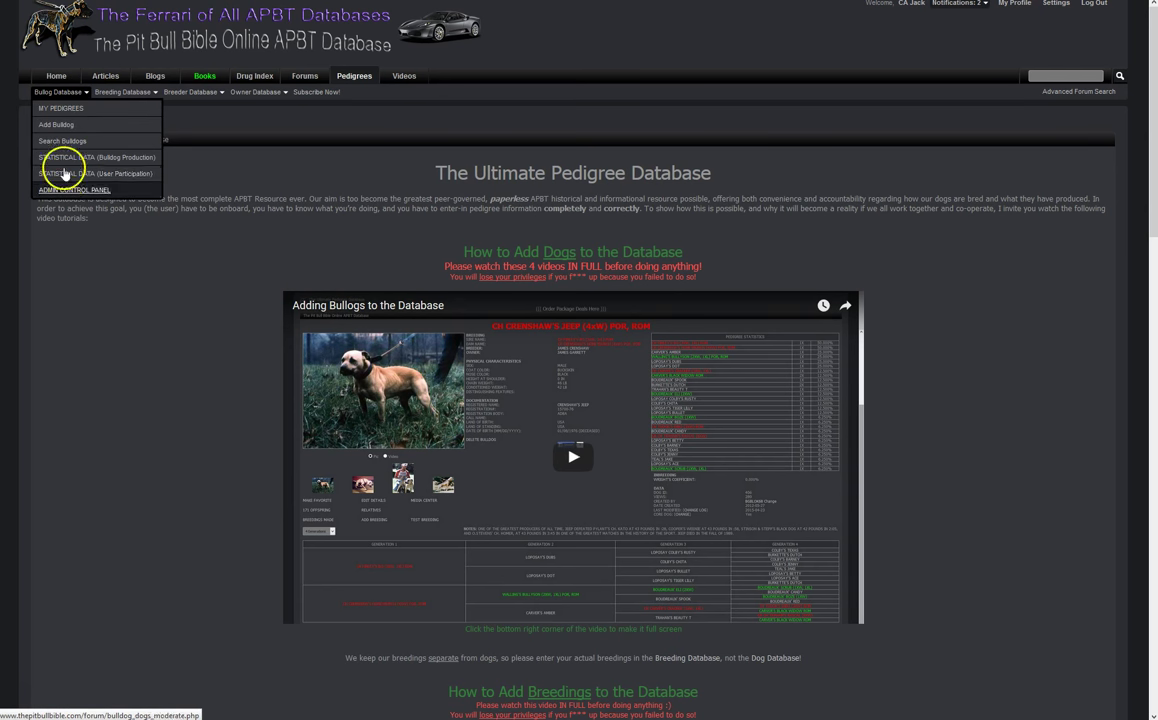
pyautogui.click(125, 92)
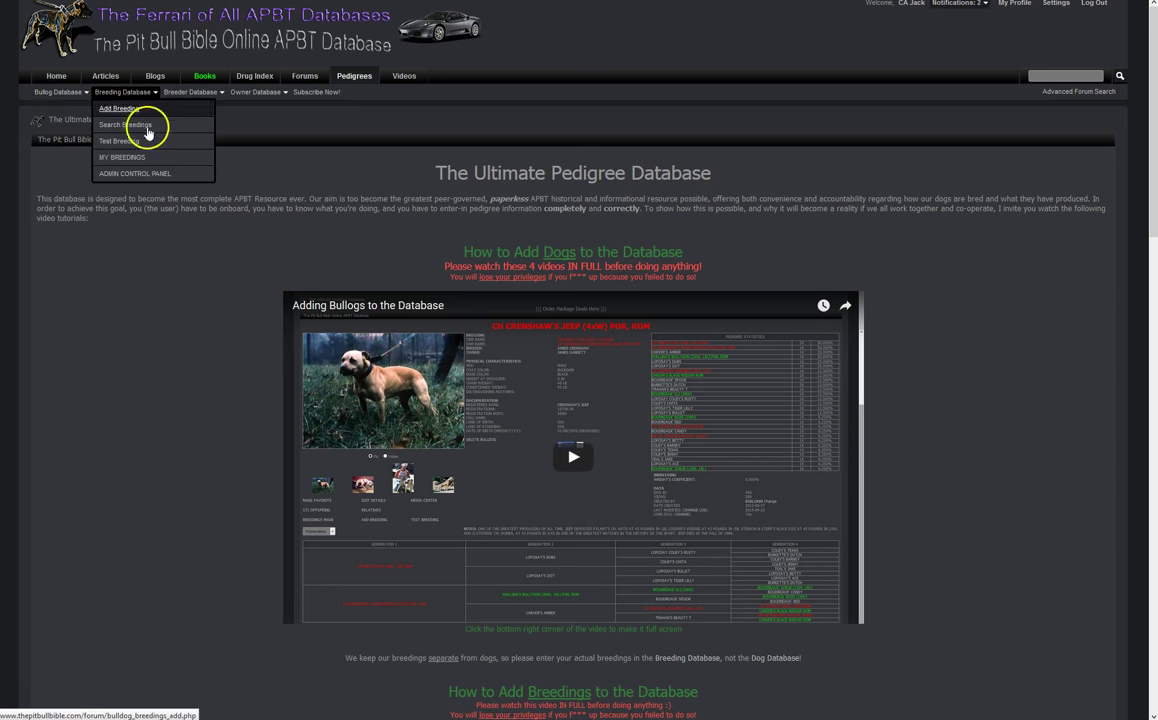
pyautogui.click(190, 94)
pyautogui.click(246, 94)
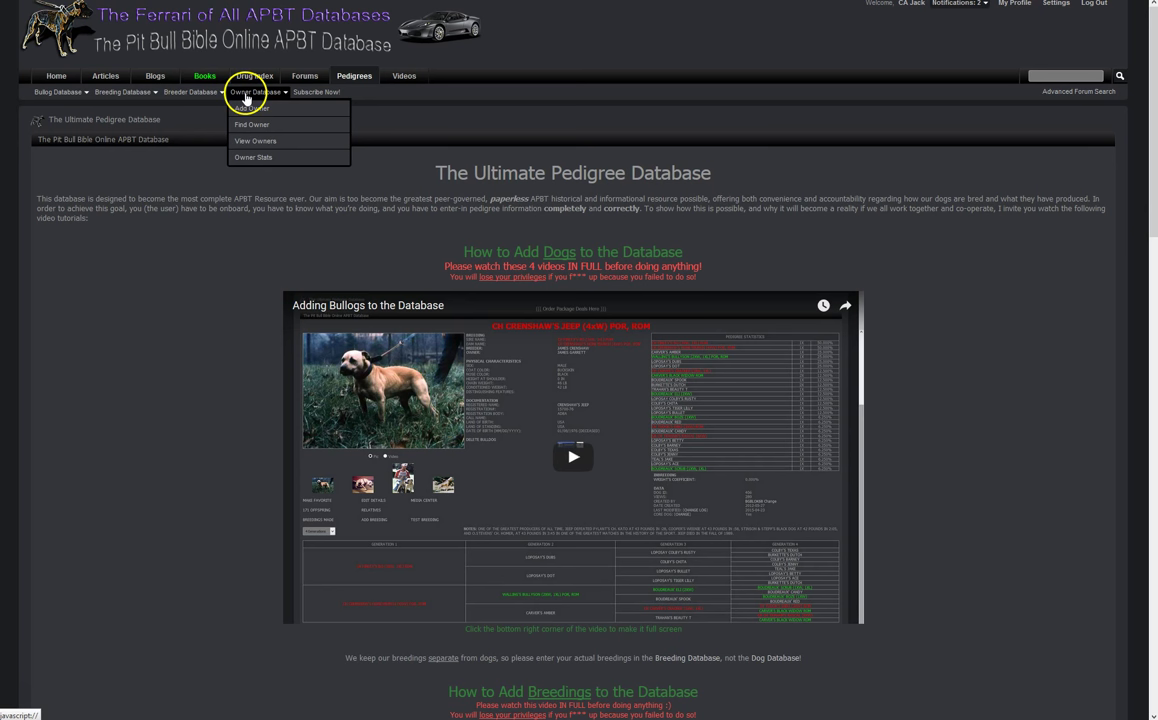
pyautogui.click(216, 95)
# Step: Search the breeding database for breedings whose dam is "screamer"
pyautogui.click(156, 95)
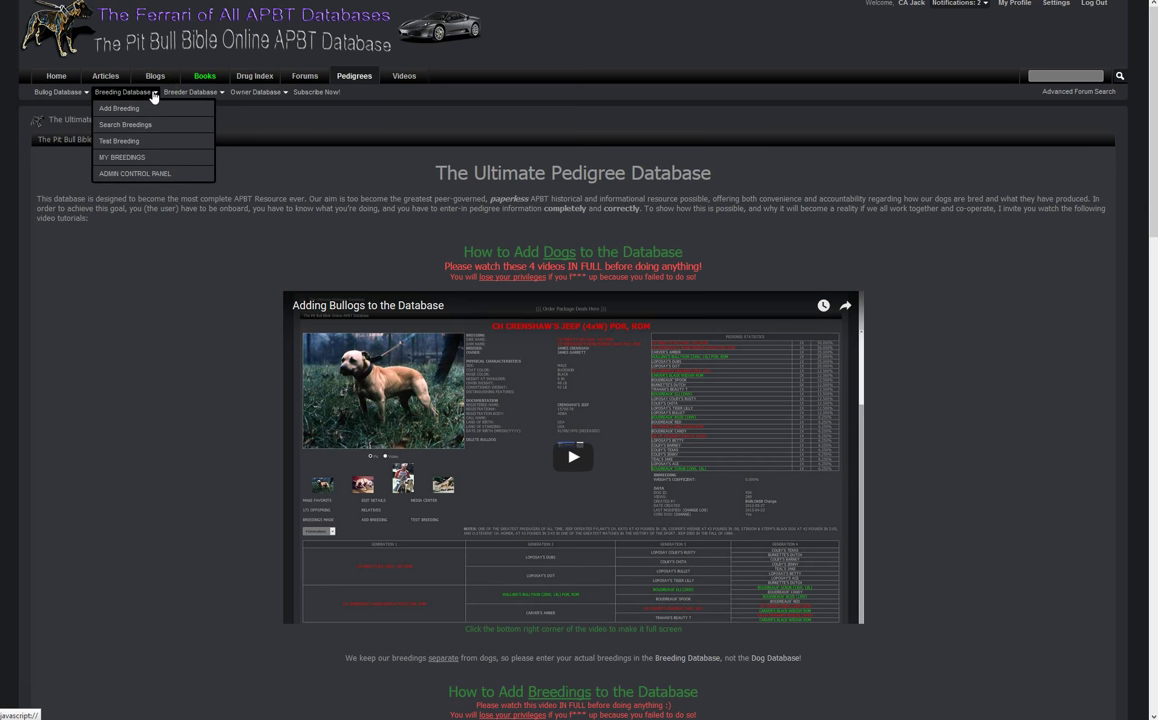
pyautogui.click(122, 111)
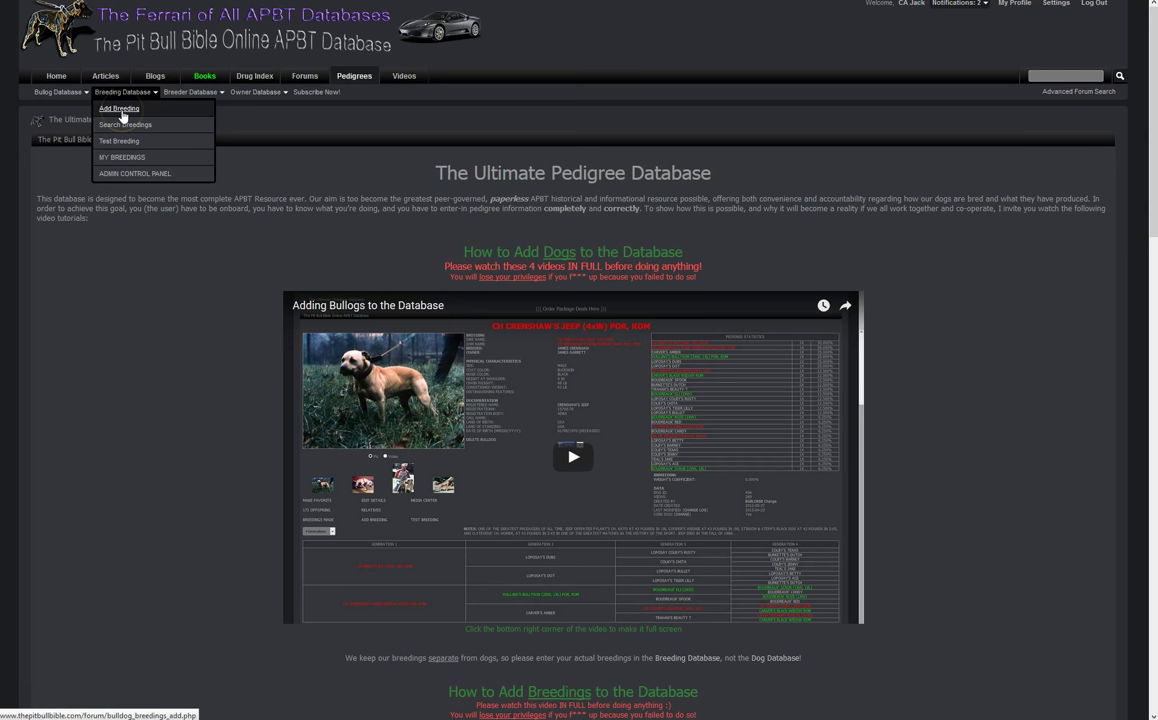
pyautogui.click(124, 125)
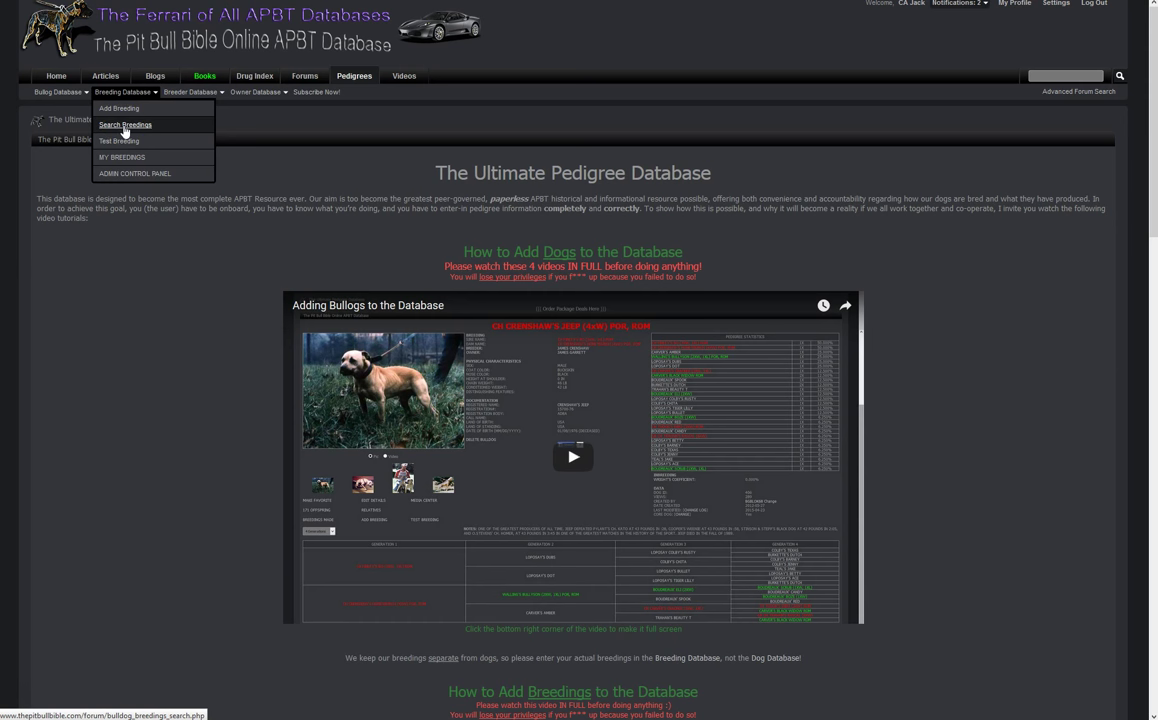
pyautogui.click(124, 128)
pyautogui.click(416, 214)
pyautogui.write('scre')
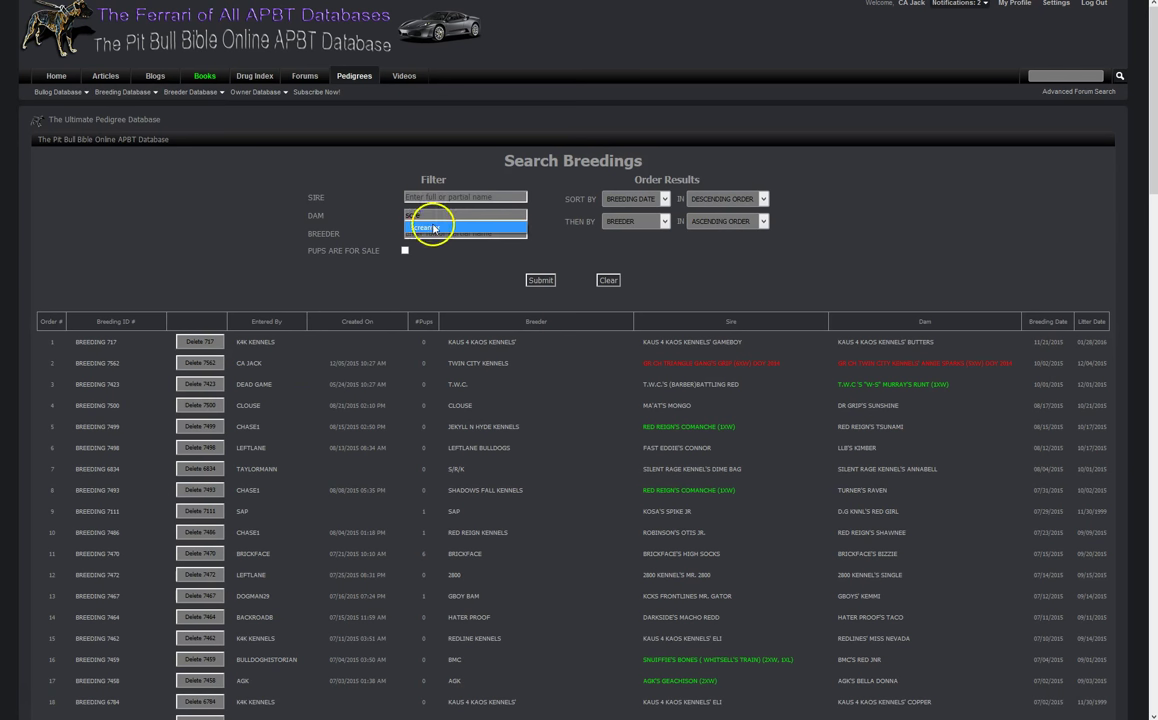
pyautogui.click(432, 227)
pyautogui.click(544, 285)
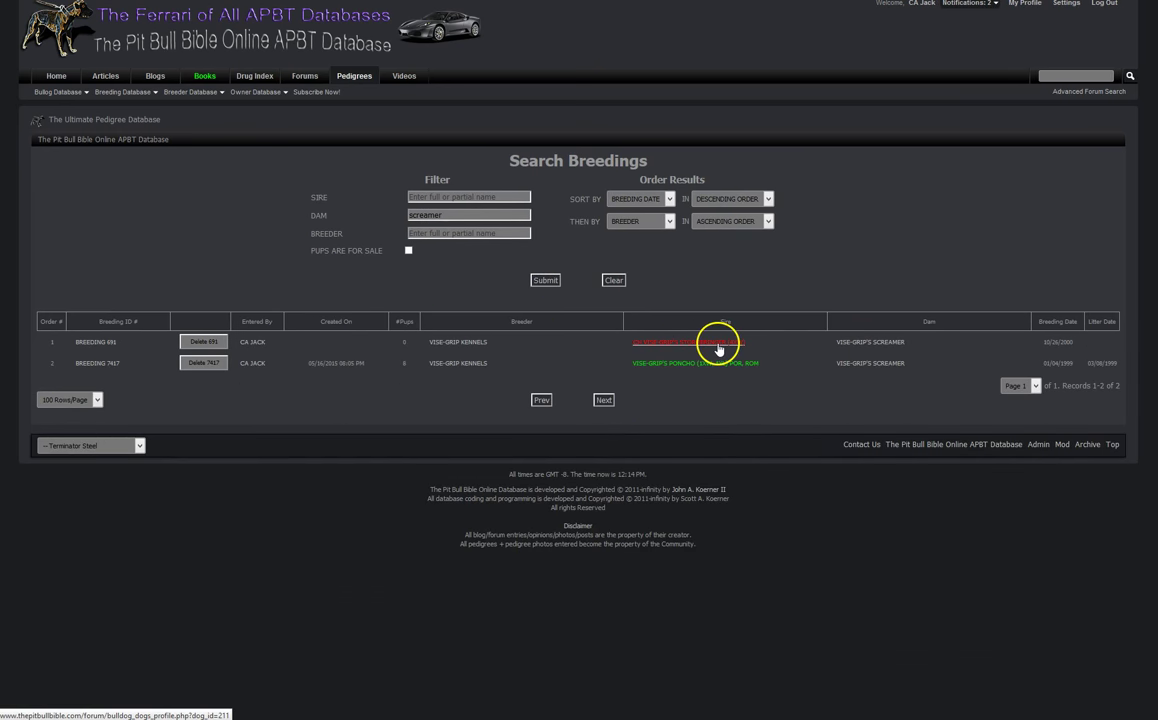
# Step: Open the profile of breeding 7417, Vise-Grip's Poncho to Vise-Grip's Screamer, and review its list of pups
pyautogui.click(102, 370)
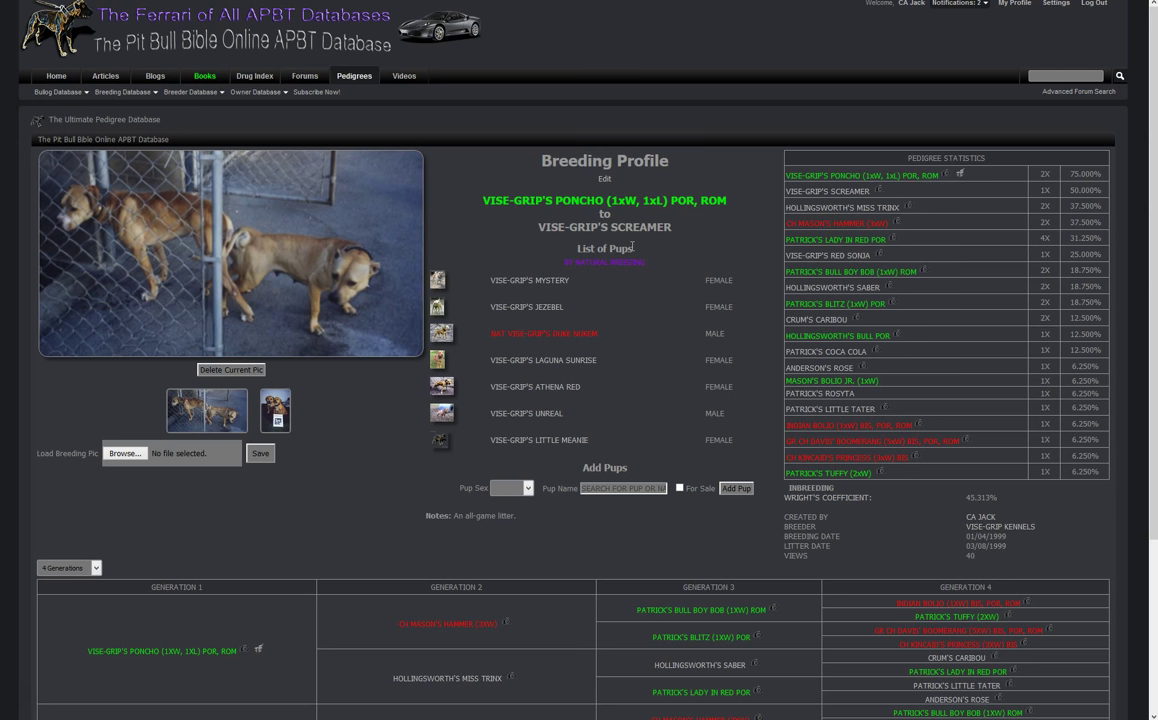
pyautogui.click(670, 336)
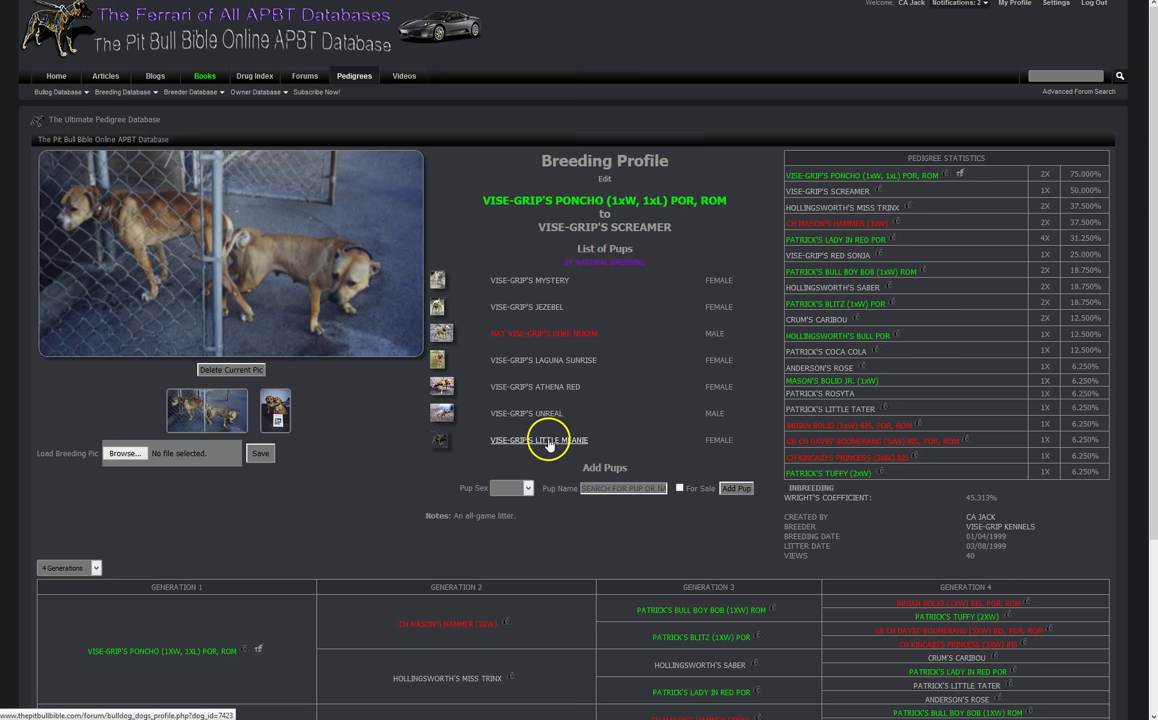
pyautogui.moveTo(441, 281)
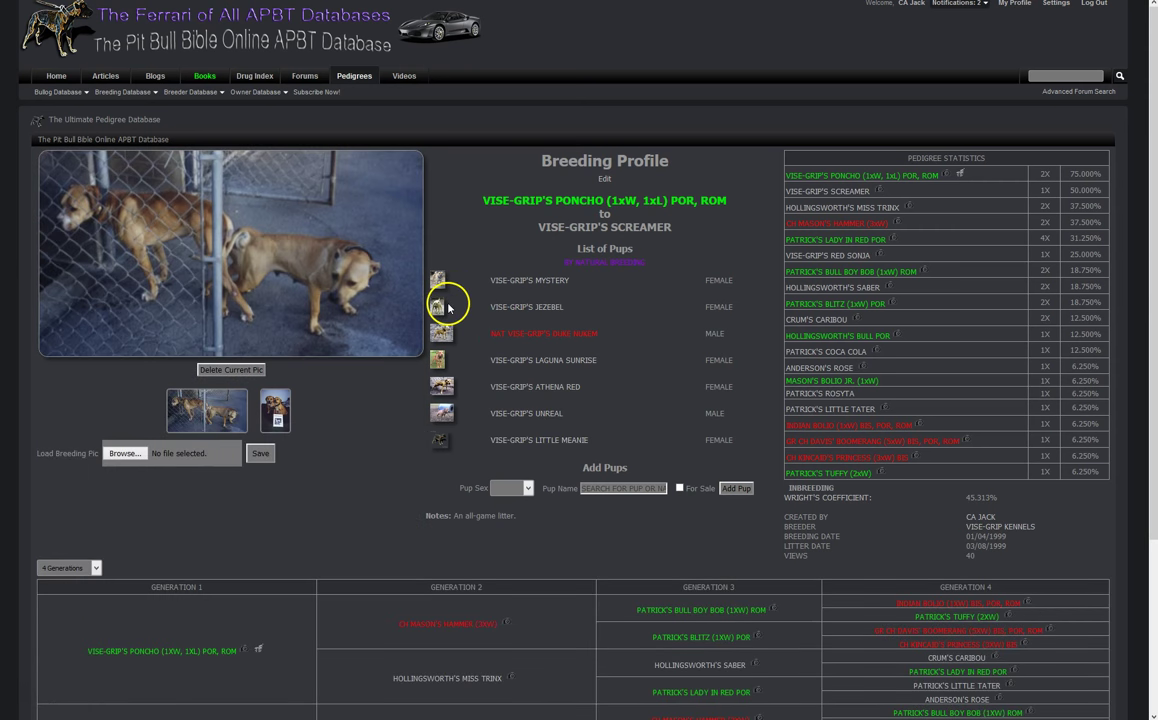
pyautogui.moveTo(441, 308)
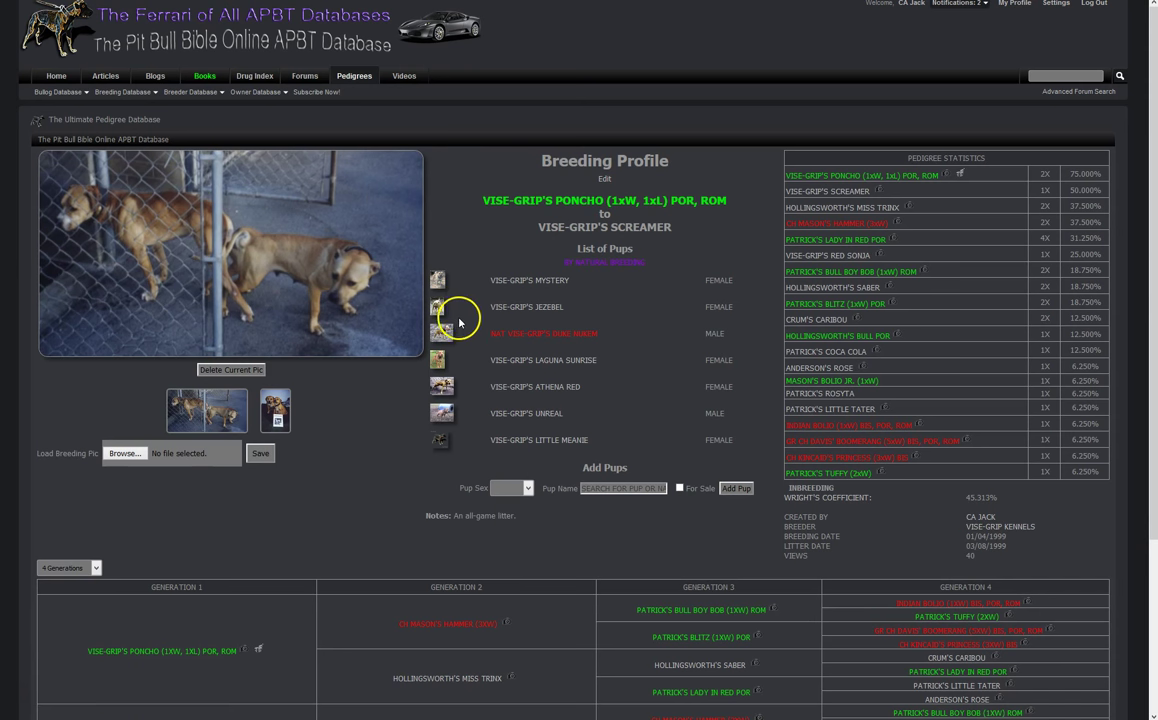
pyautogui.moveTo(449, 331)
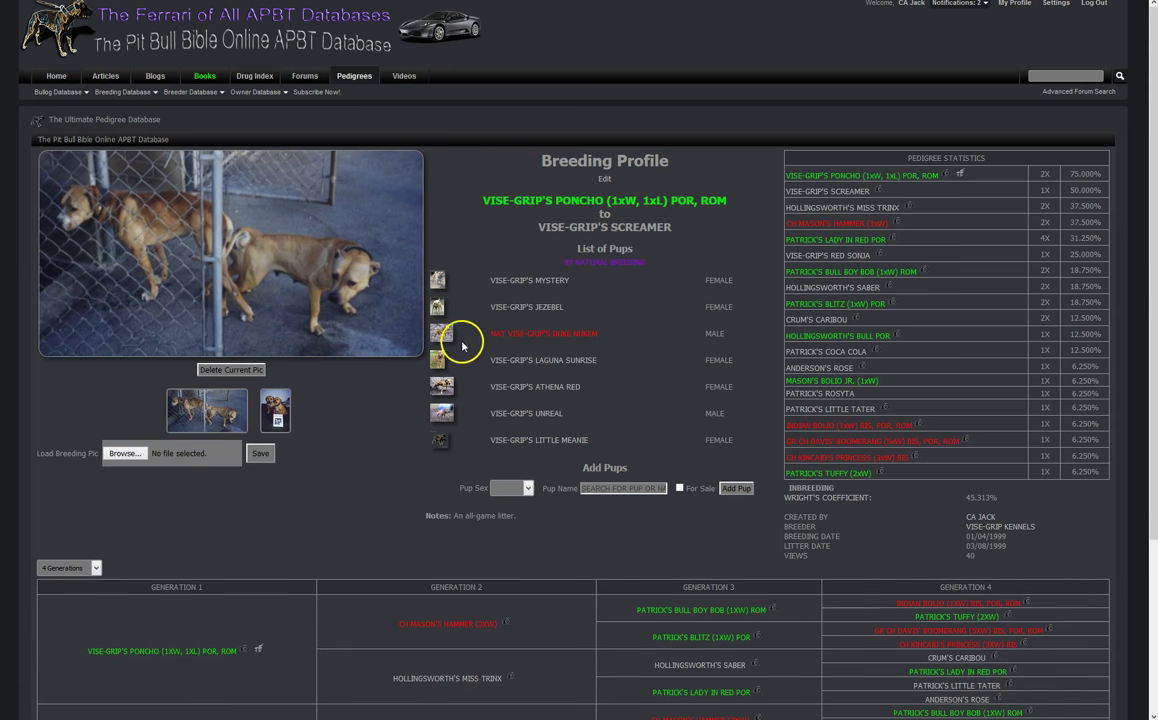
pyautogui.moveTo(445, 356)
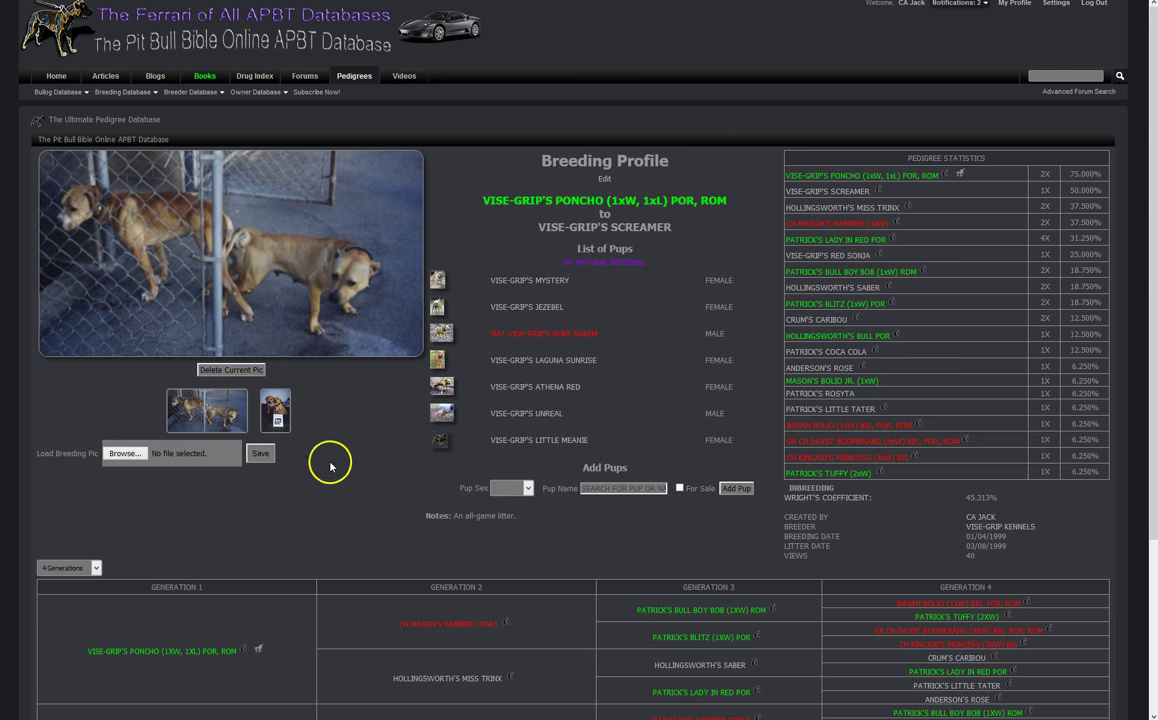
# Step: View the two breeding pictures at full size, switching between the magazine photo and the kennel fence photo
pyautogui.click(271, 405)
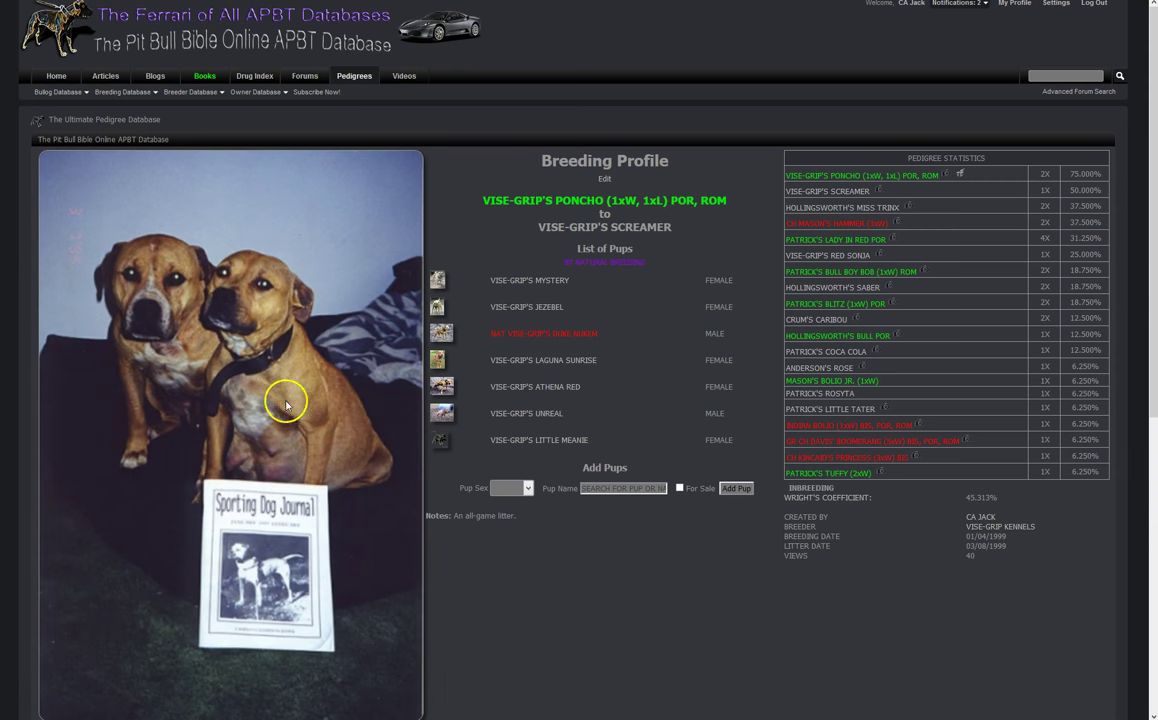
pyautogui.scroll(-3, 296, 410)
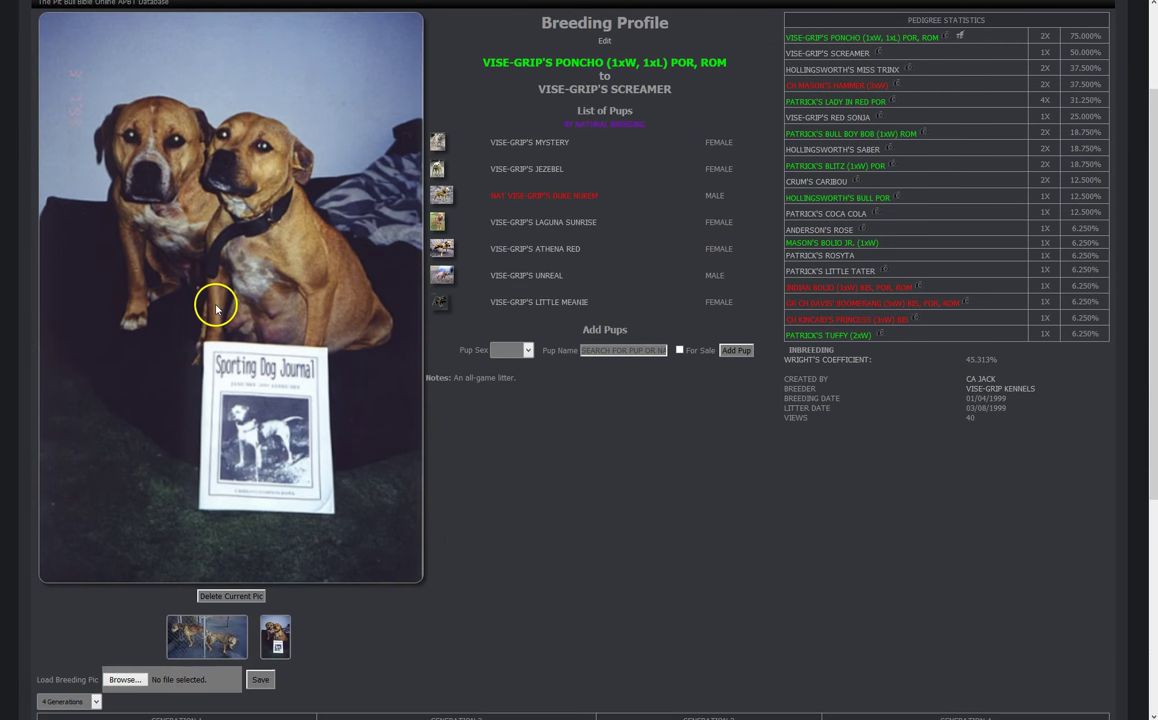
pyautogui.scroll(3, 212, 302)
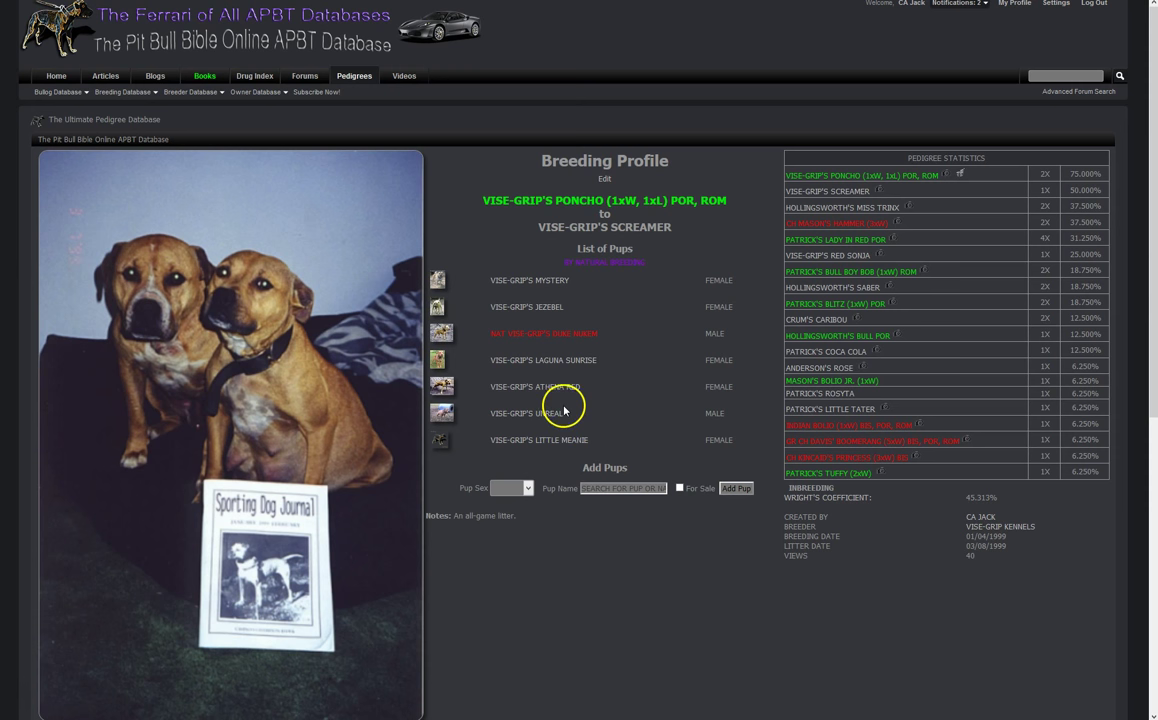
pyautogui.scroll(-2, 375, 494)
pyautogui.click(219, 630)
pyautogui.scroll(3, 390, 310)
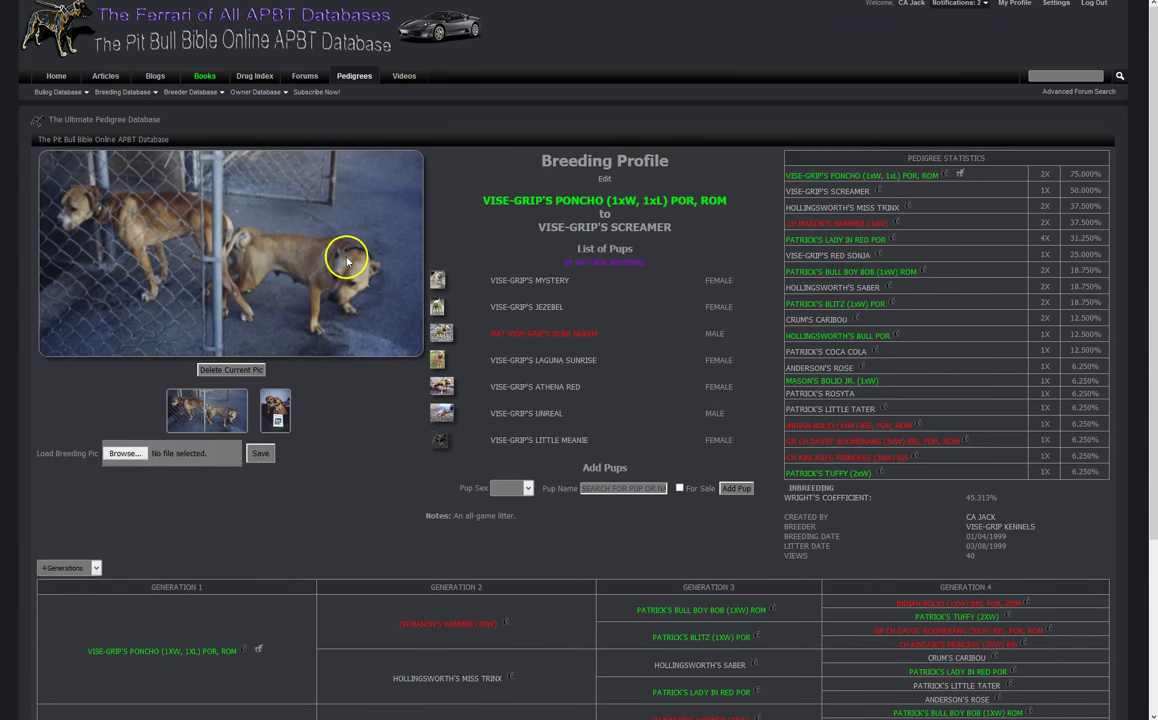
pyautogui.click(284, 402)
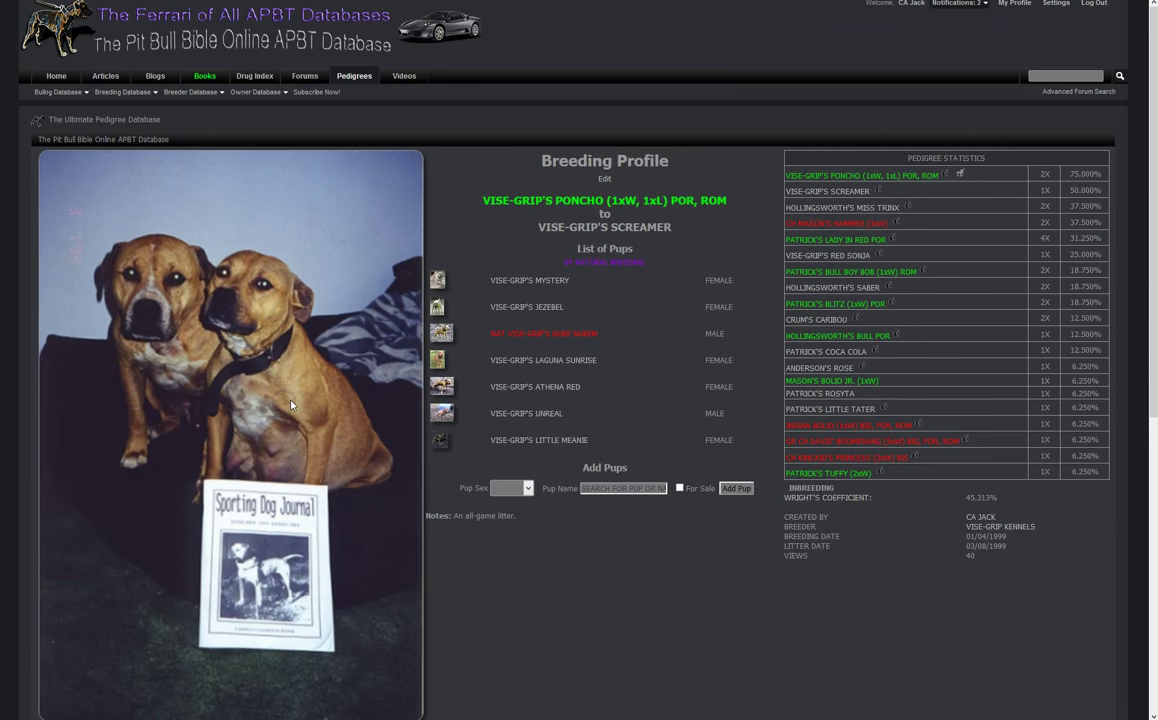
pyautogui.scroll(-4, 310, 405)
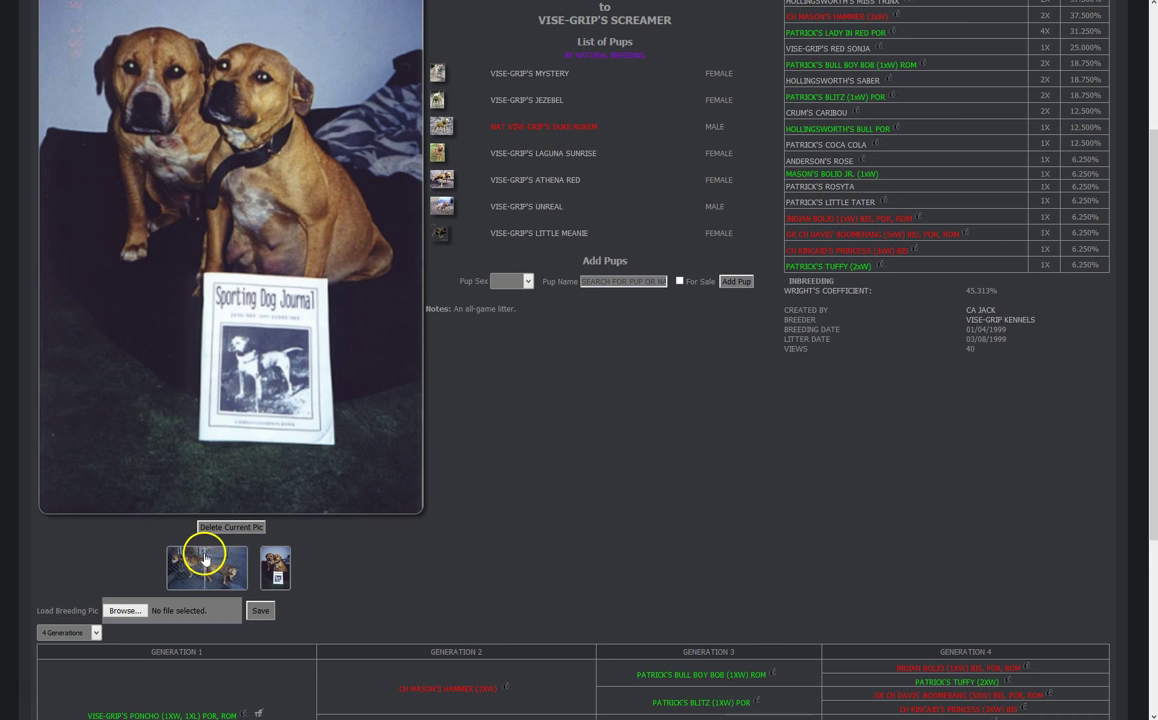
pyautogui.click(207, 552)
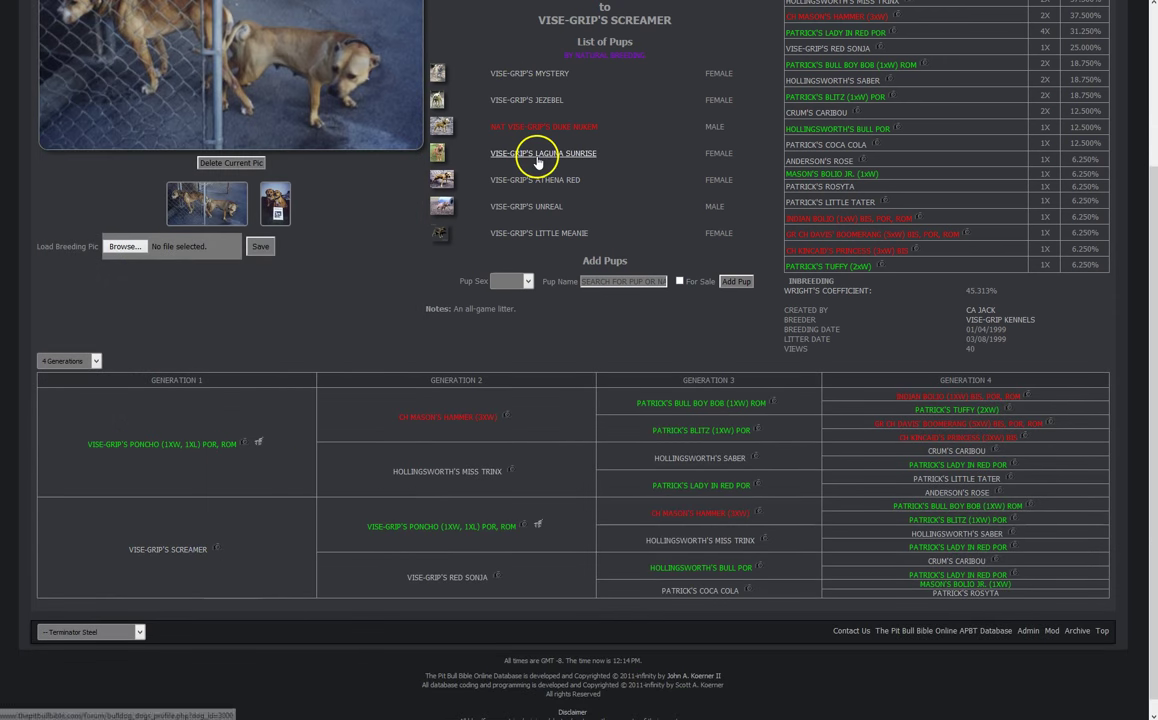
pyautogui.scroll(3, 584, 232)
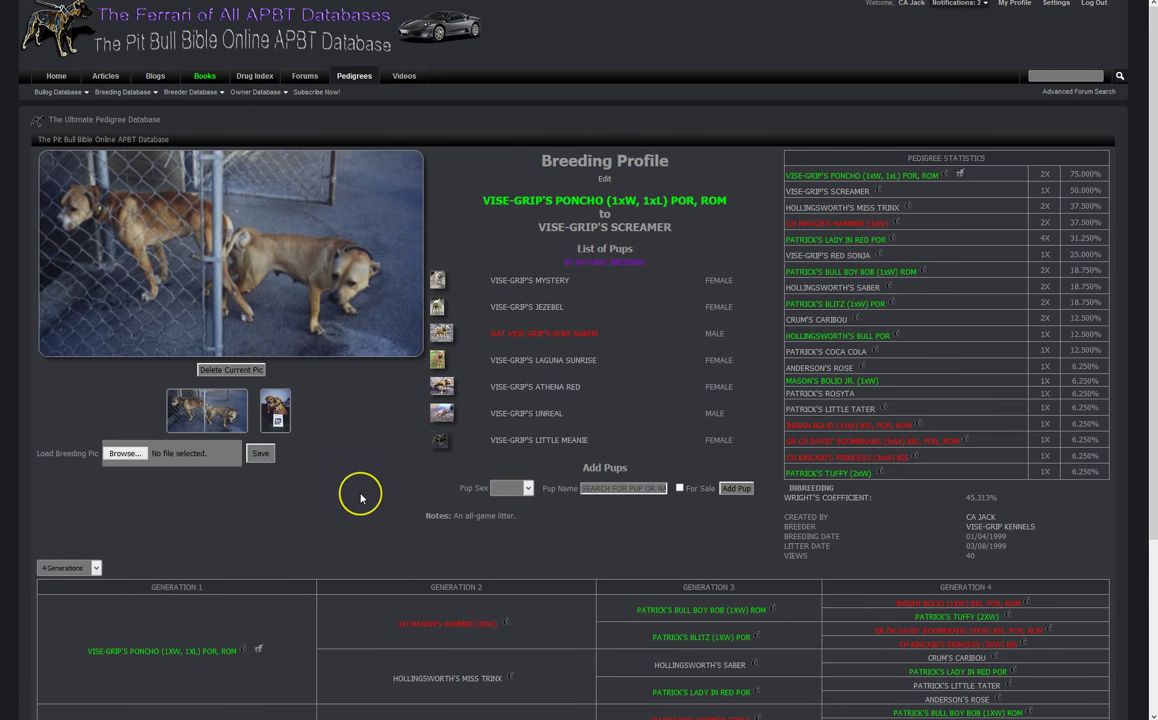
pyautogui.scroll(-1, 364, 494)
pyautogui.scroll(1, 361, 498)
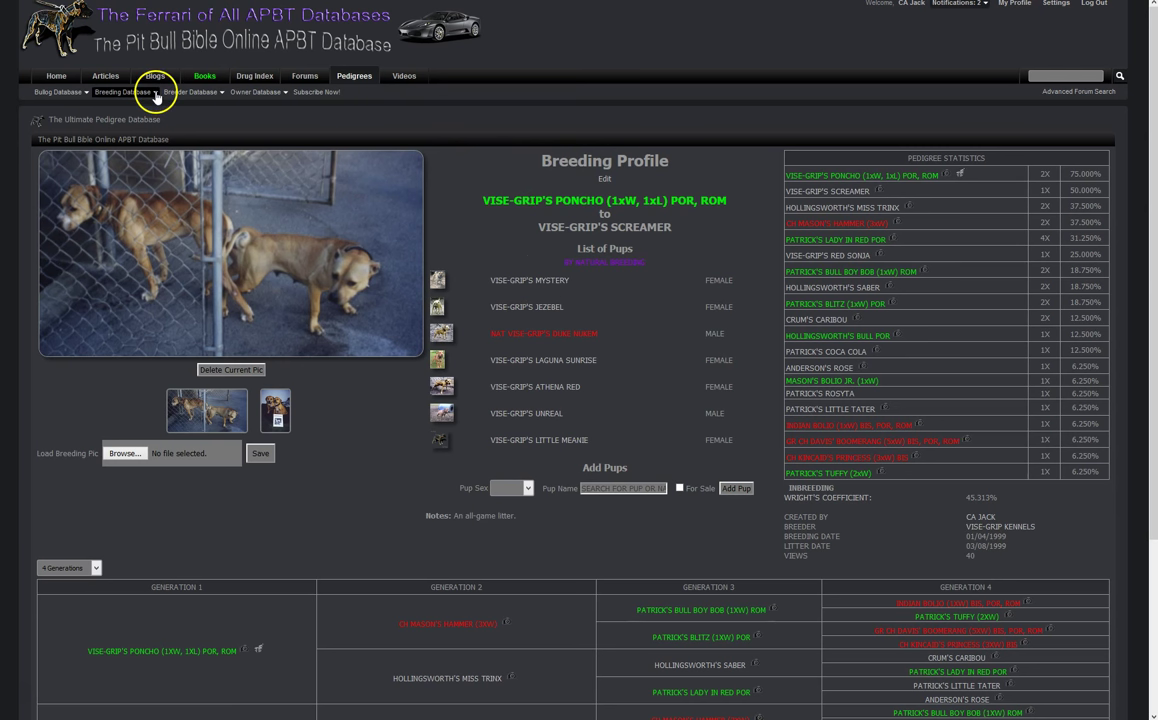
# Step: Examine the sex and name fields for adding pups and the profile's breeding and litter dates
pyautogui.click(82, 93)
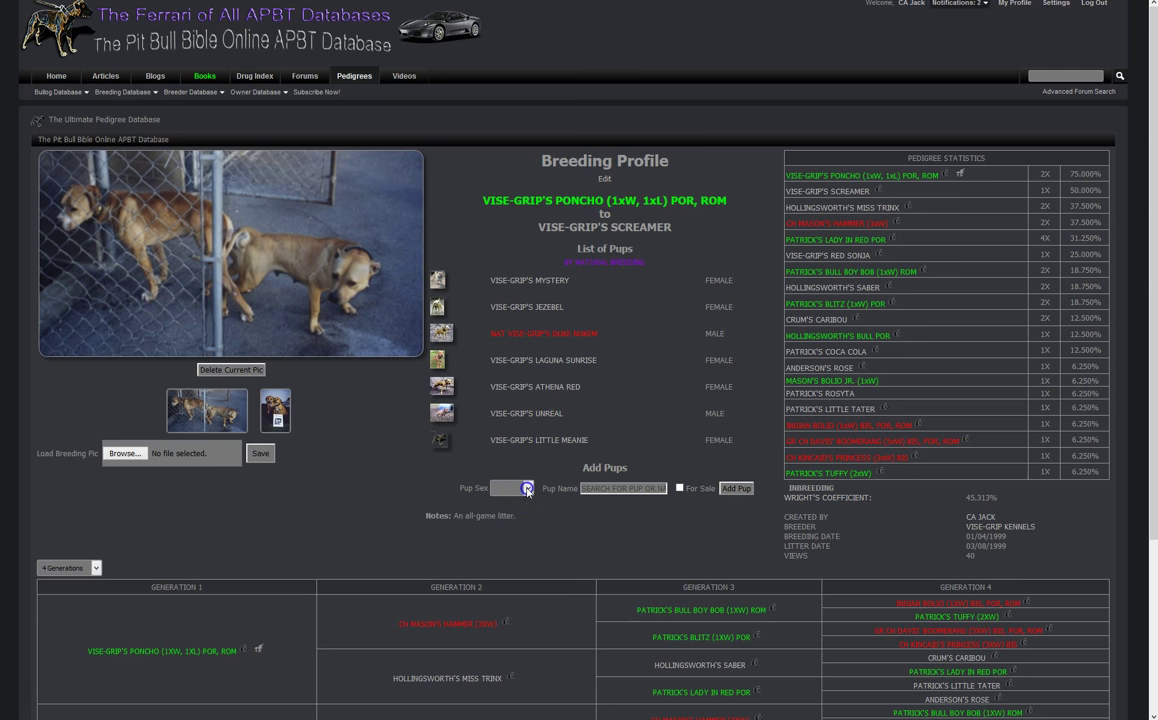
pyautogui.click(527, 489)
pyautogui.click(589, 489)
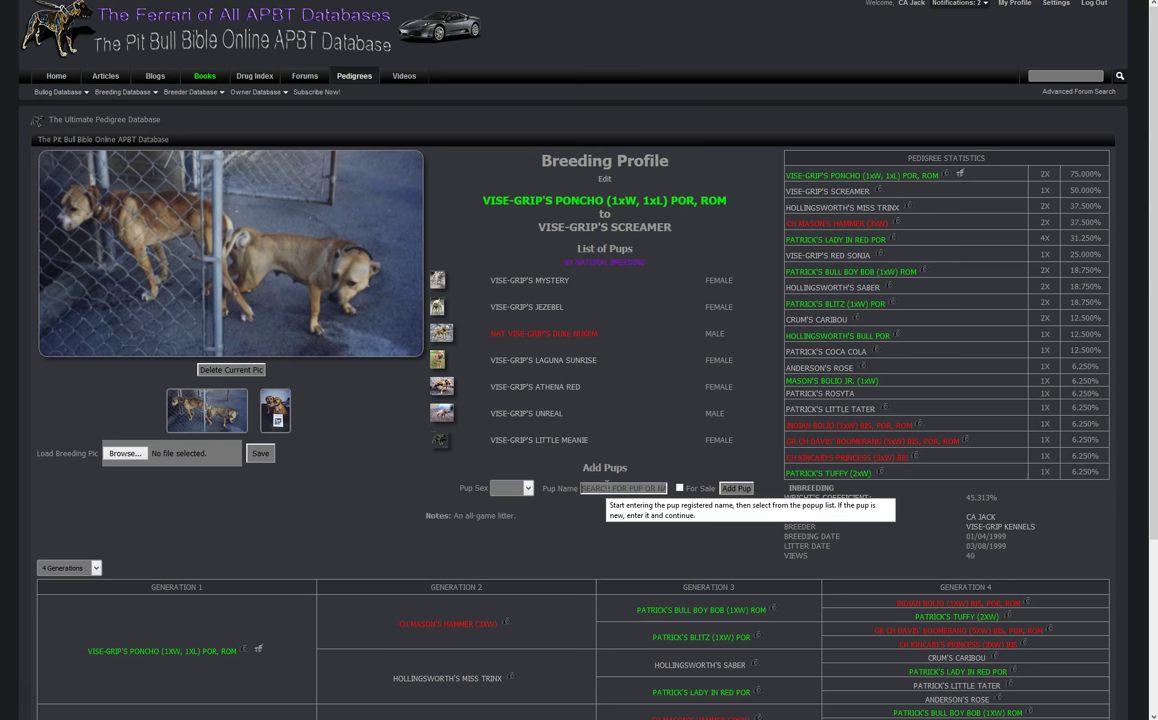
pyautogui.write('HF')
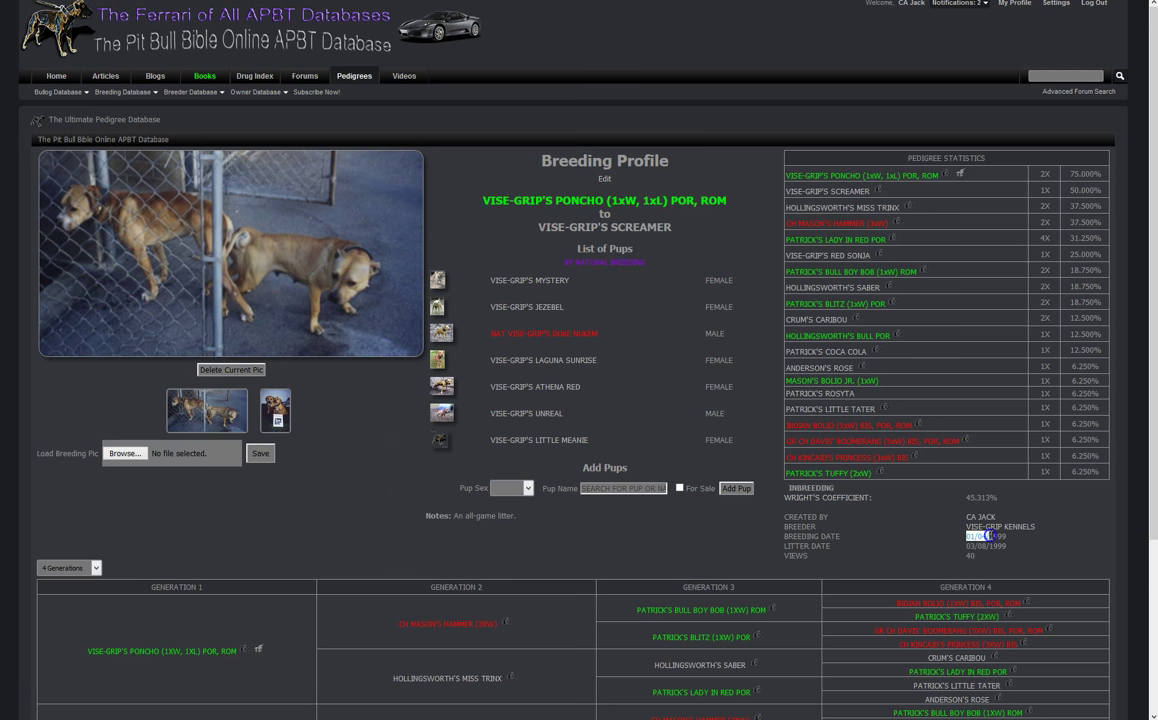
pyautogui.doubleClick(969, 545)
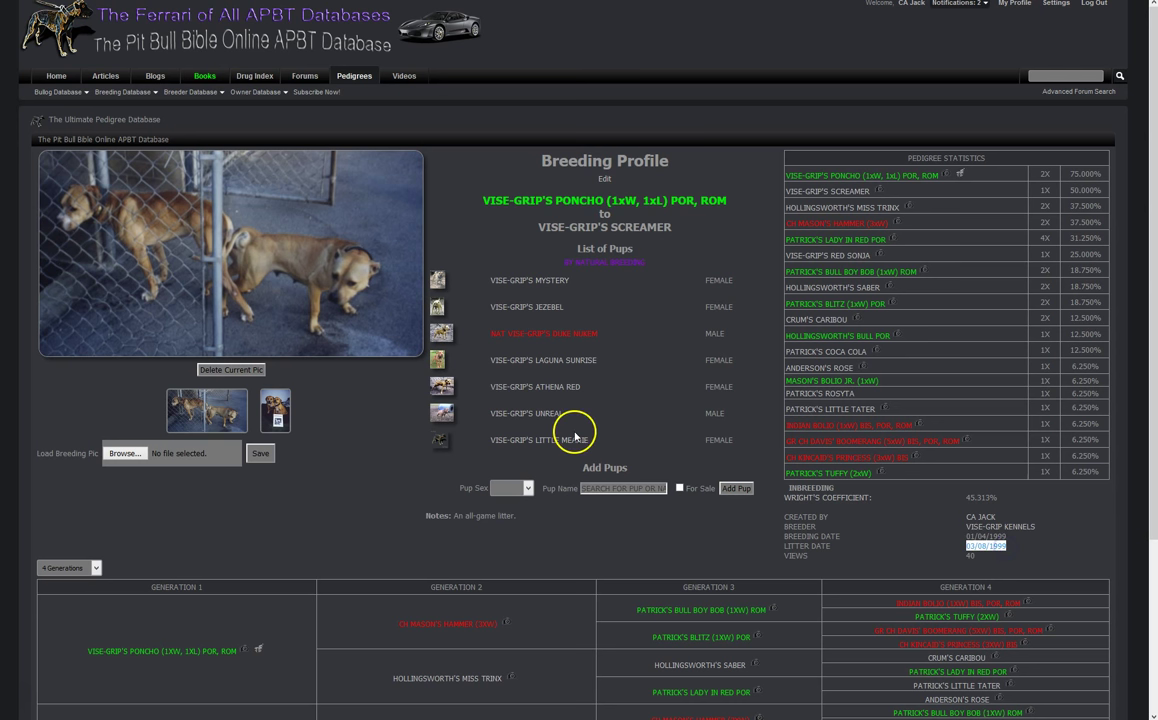
pyautogui.click(322, 532)
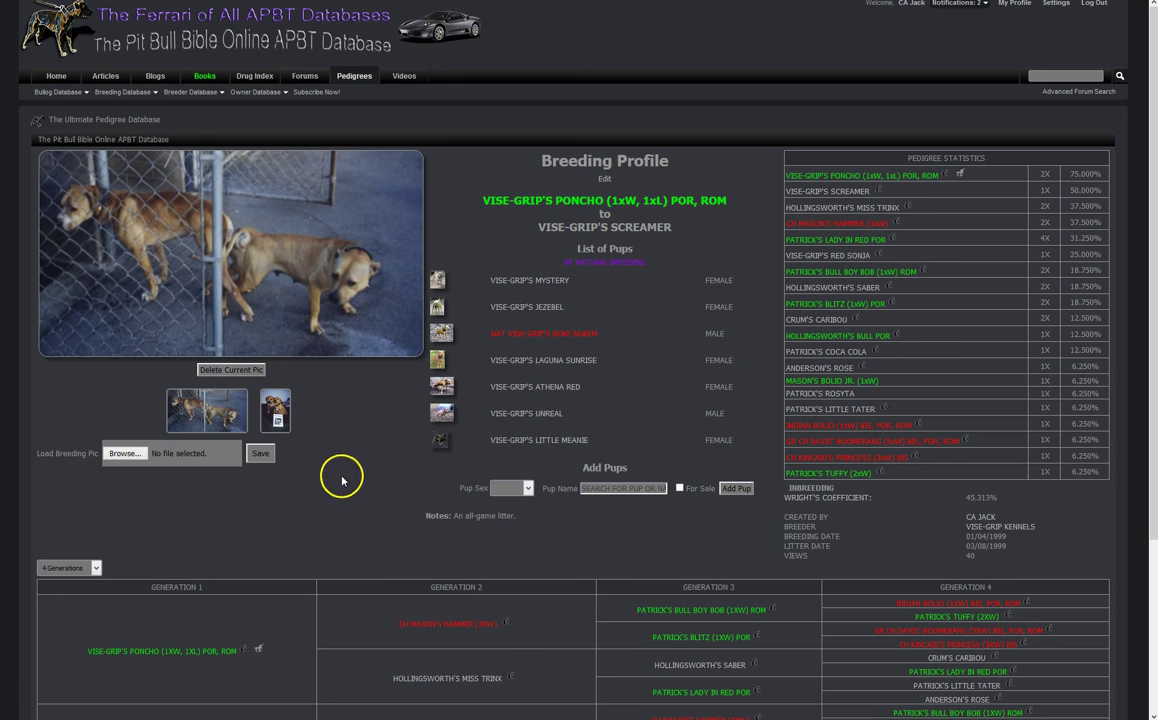
# Step: Open the Poncho to Screamer breeding for editing and re-enter Vise-Grip's Poncho as the sire from the name suggestions
pyautogui.click(156, 97)
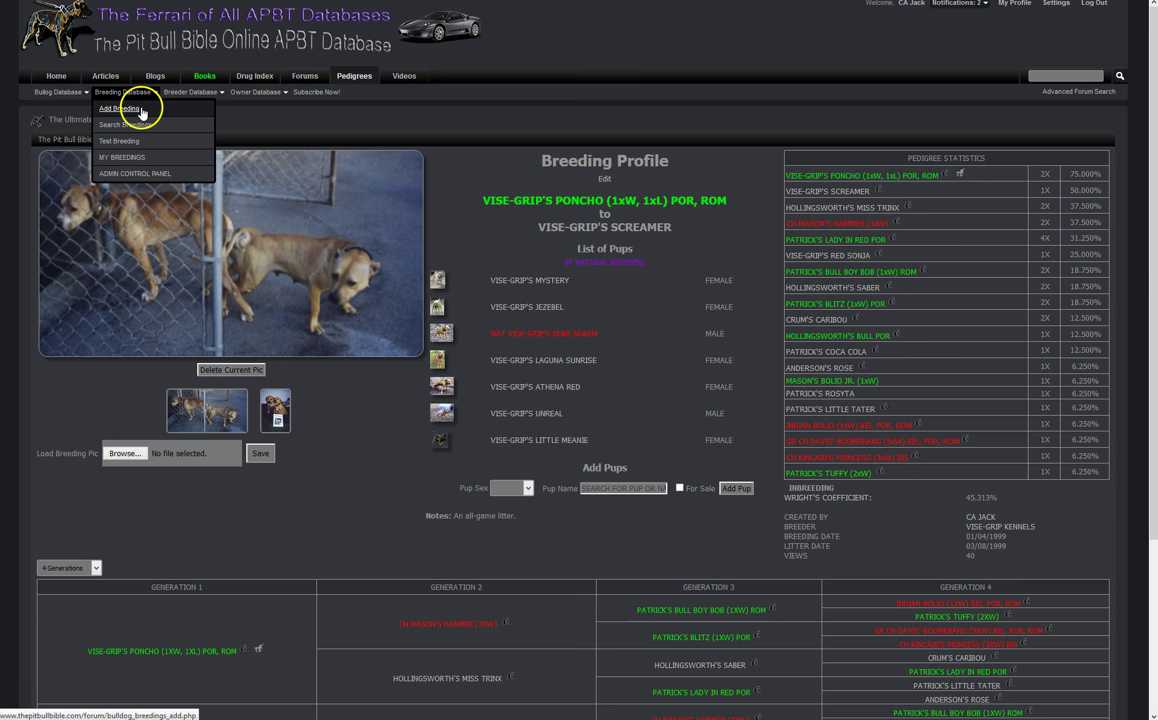
pyautogui.click(605, 179)
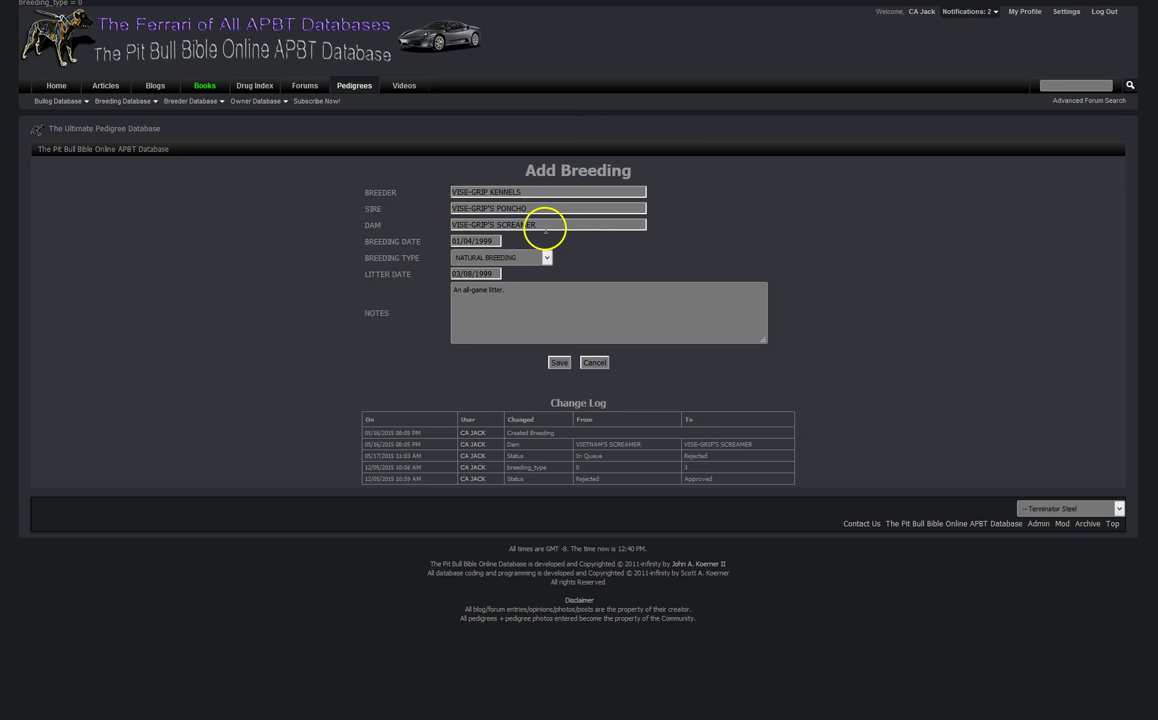
pyautogui.moveTo(531, 208); pyautogui.dragTo(421, 208)
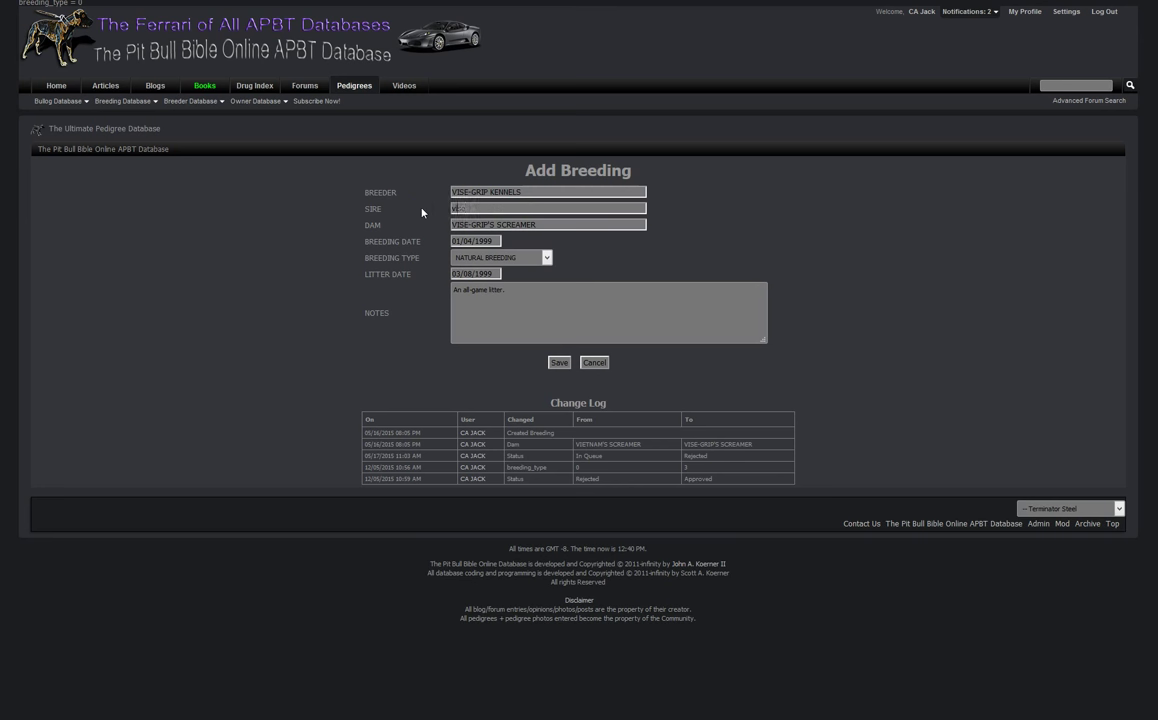
pyautogui.write('vise-grip')
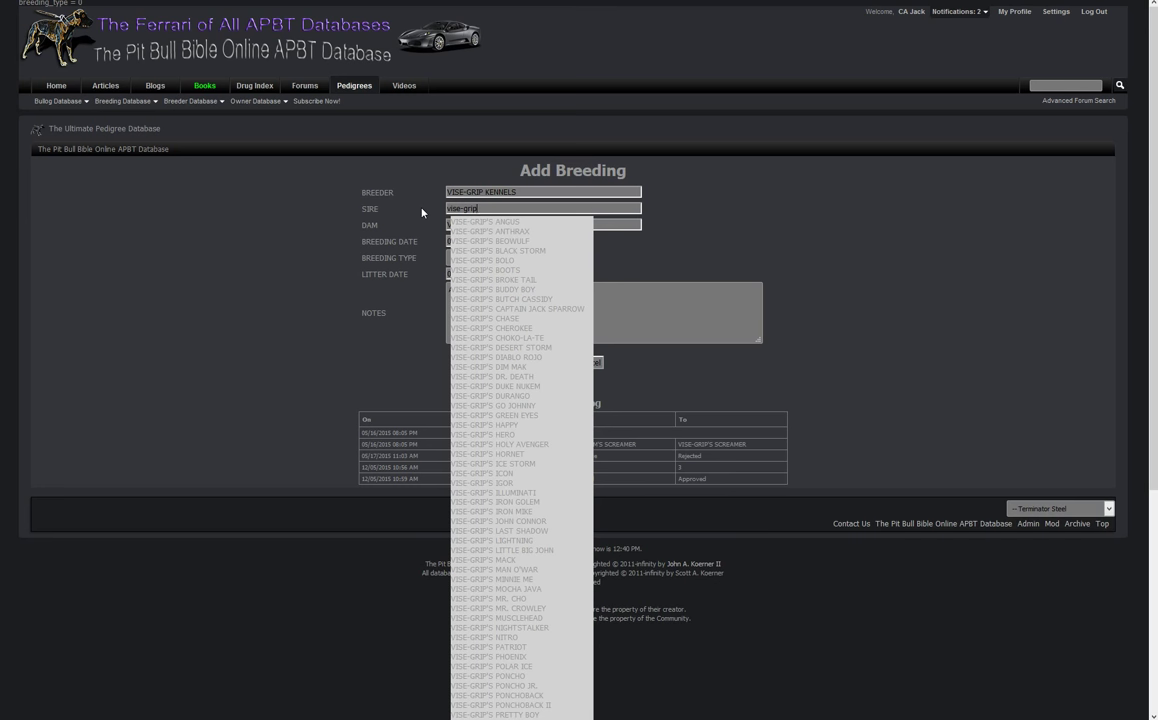
pyautogui.write("'s po")
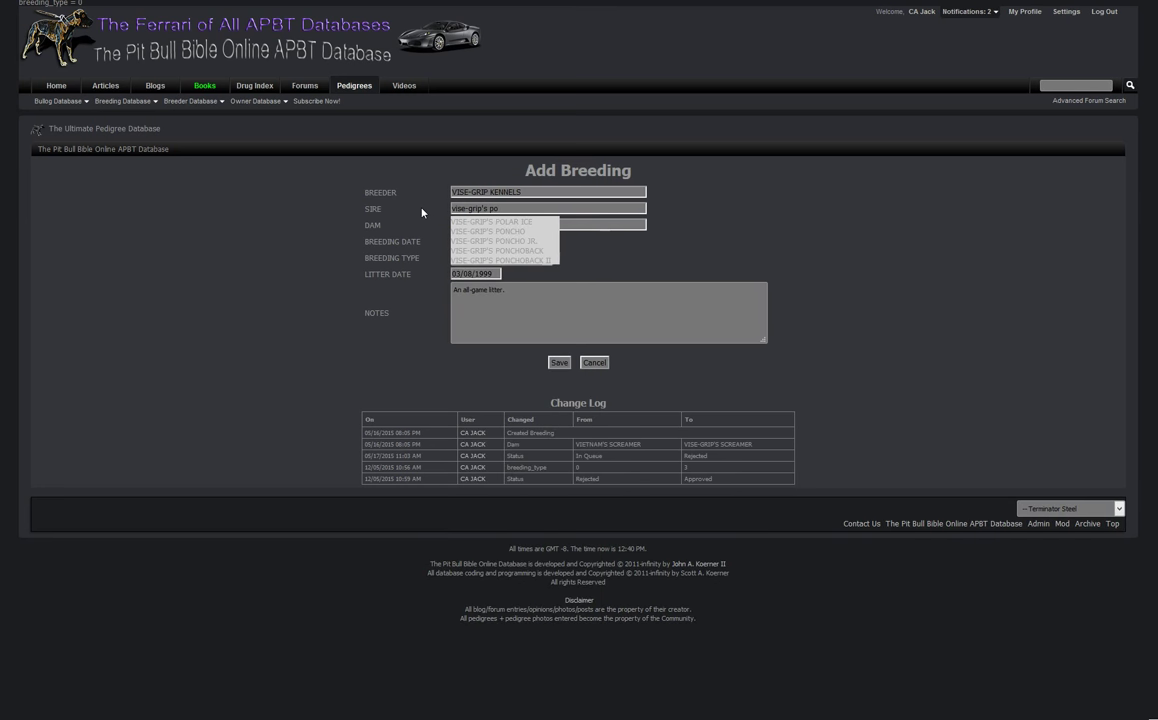
pyautogui.click(489, 230)
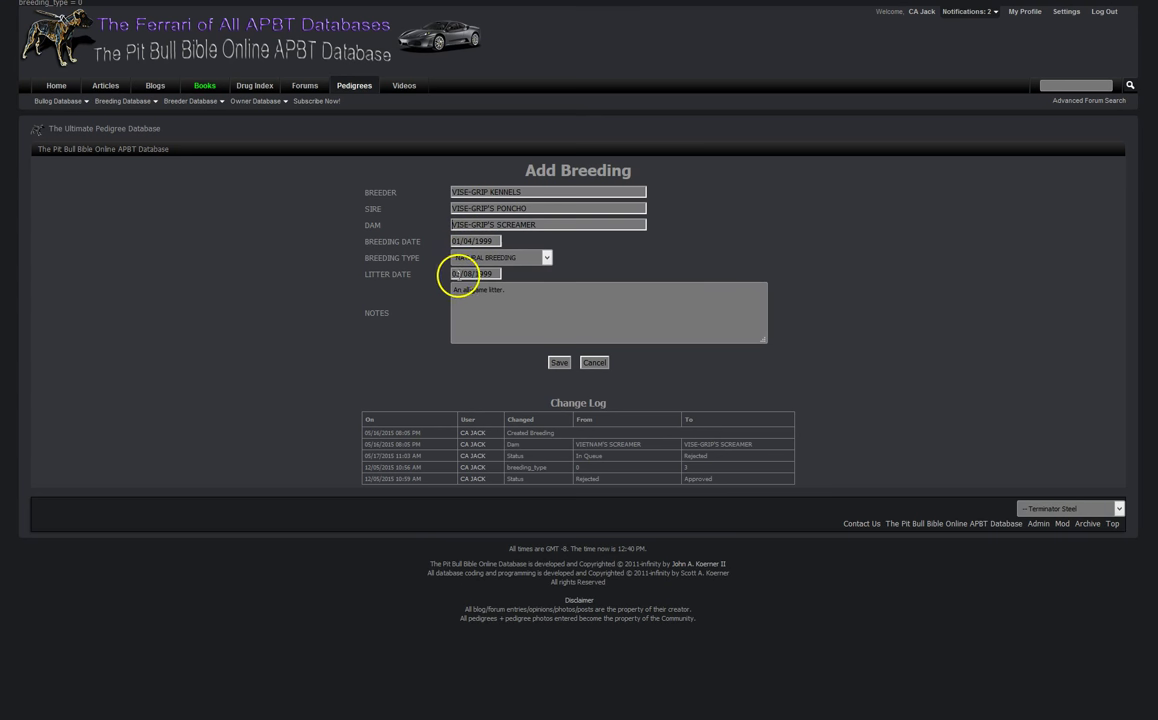
# Step: Try Artificial Insemination as the breeding type, set it back to Natural Breeding and save the breeding
pyautogui.moveTo(465, 273)
pyautogui.moveTo(523, 294)
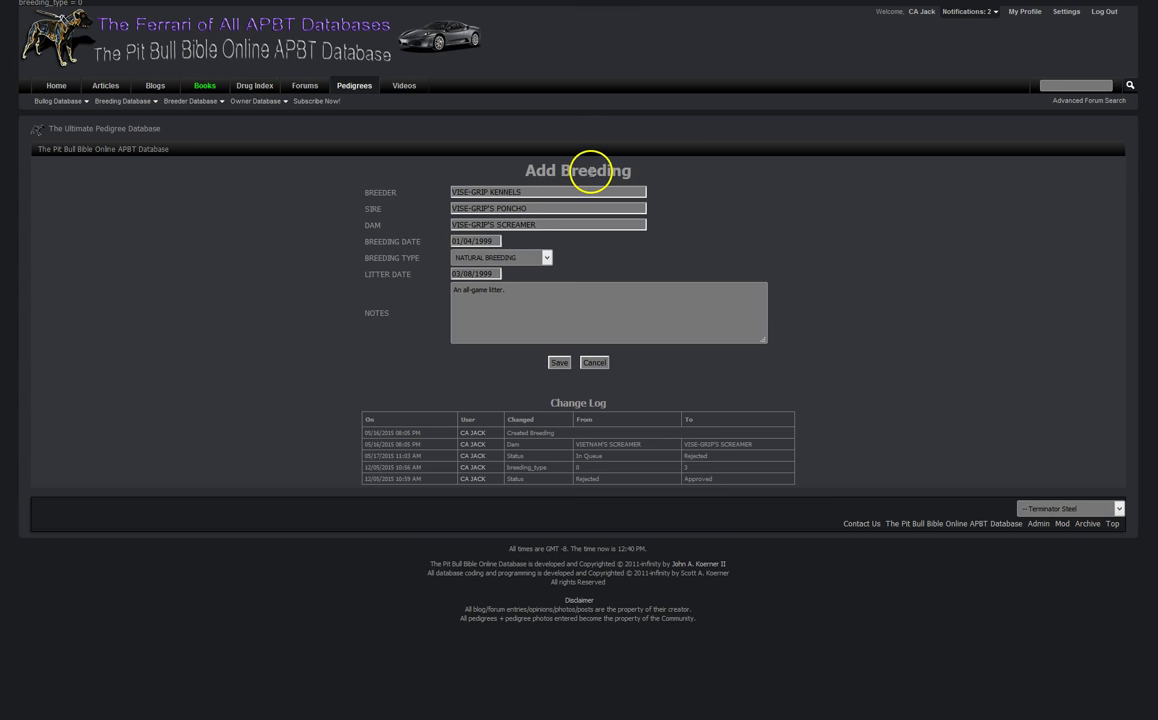
pyautogui.click(547, 258)
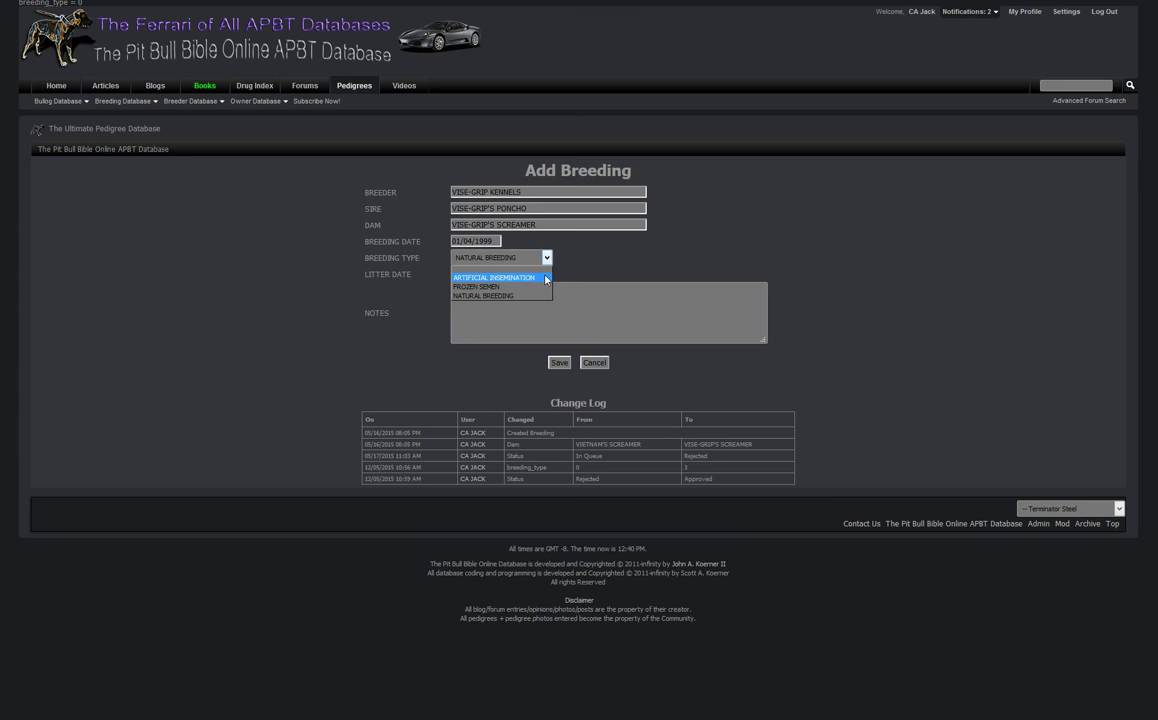
pyautogui.click(543, 280)
pyautogui.click(547, 258)
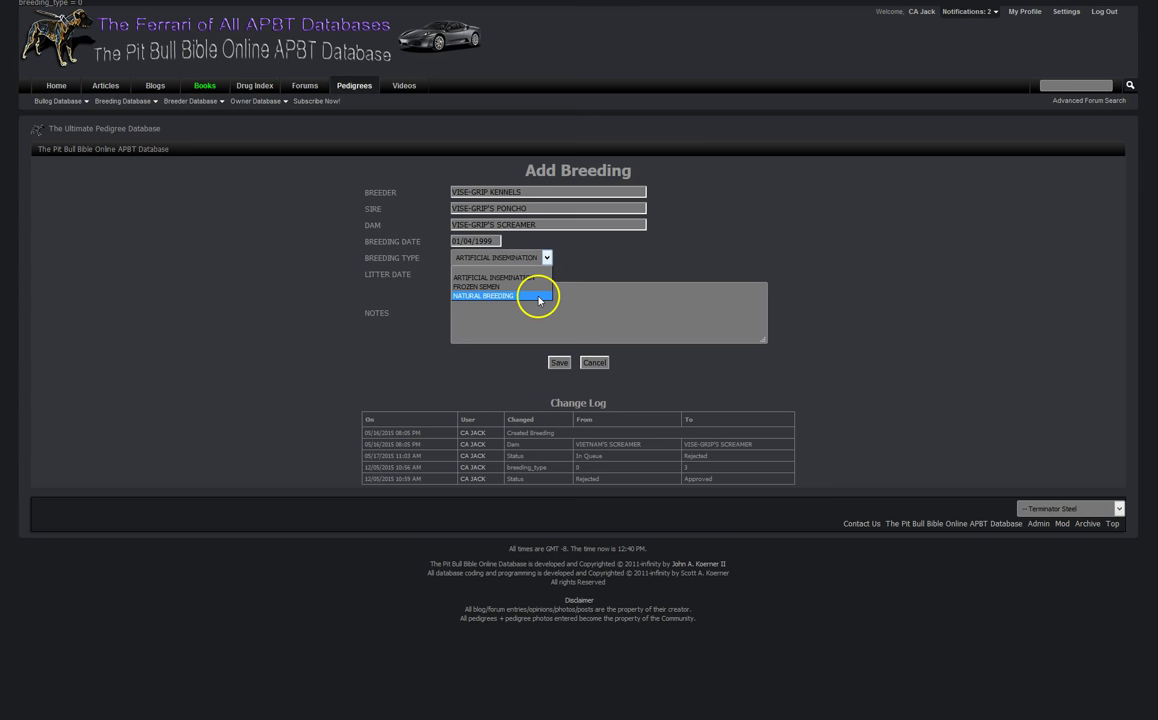
pyautogui.click(537, 295)
pyautogui.click(559, 362)
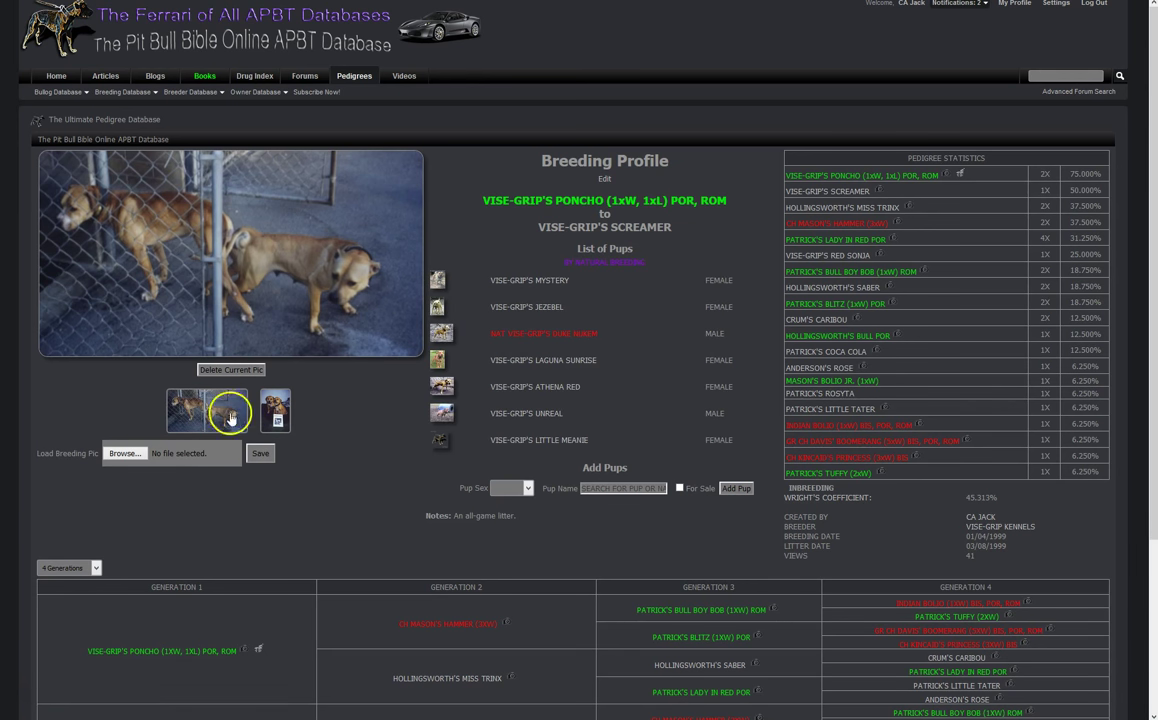
# Step: Check the breeding picture upload without loading a file, and view the magazine photo and the kennel fence photo at full size
pyautogui.click(125, 453)
pyautogui.click(659, 391)
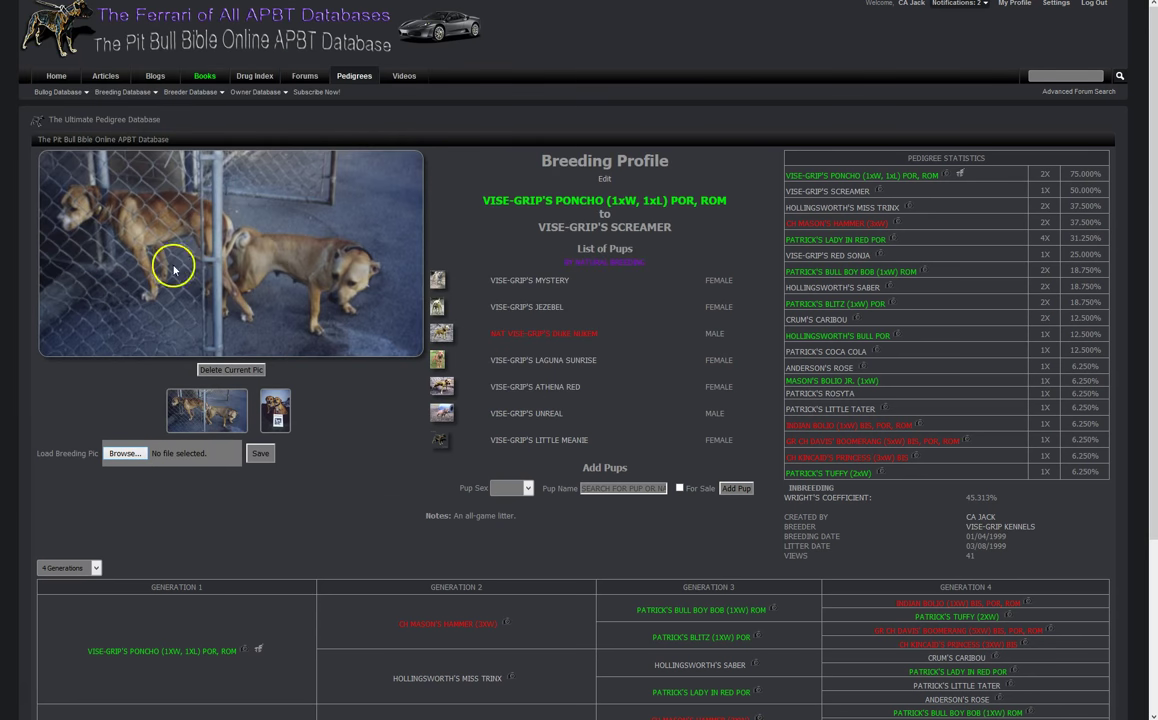
pyautogui.click(273, 400)
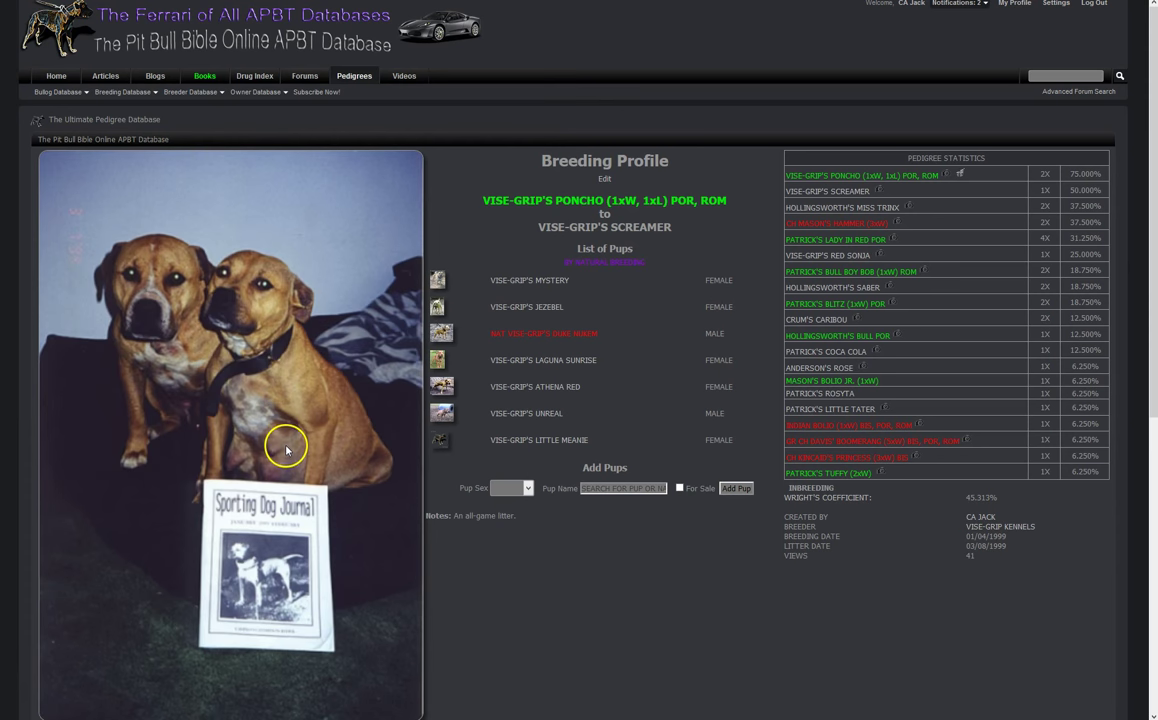
pyautogui.scroll(-3, 297, 452)
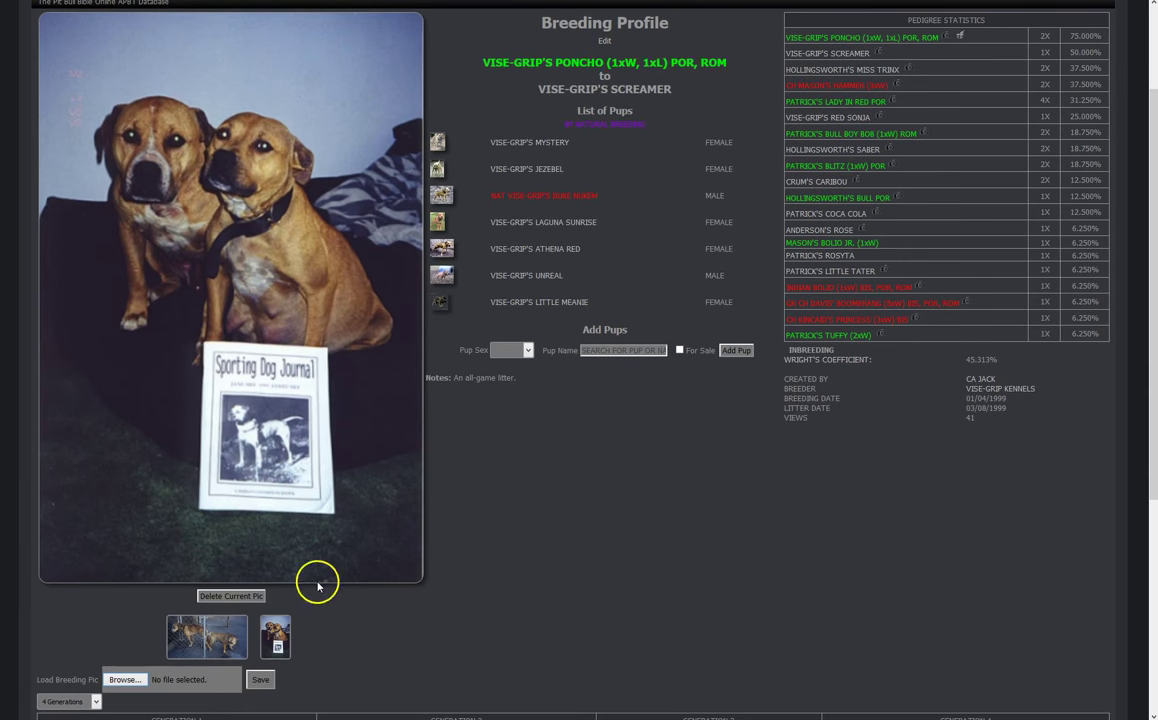
pyautogui.click(228, 632)
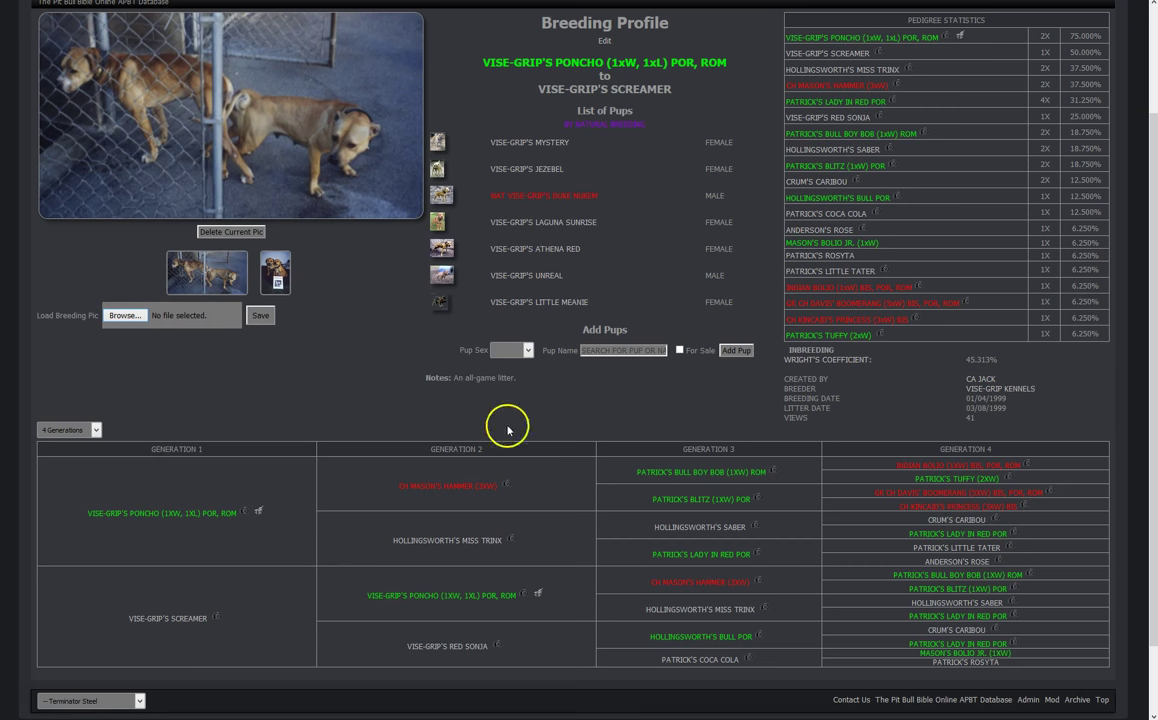
pyautogui.scroll(3, 395, 415)
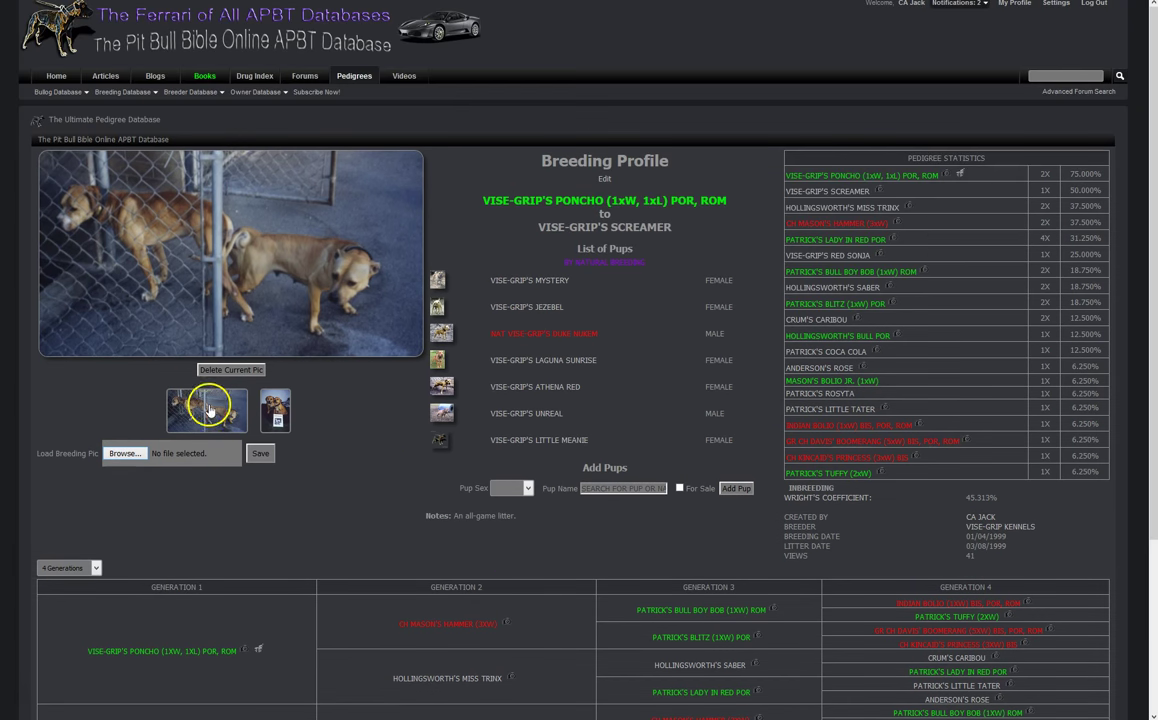
pyautogui.click(88, 95)
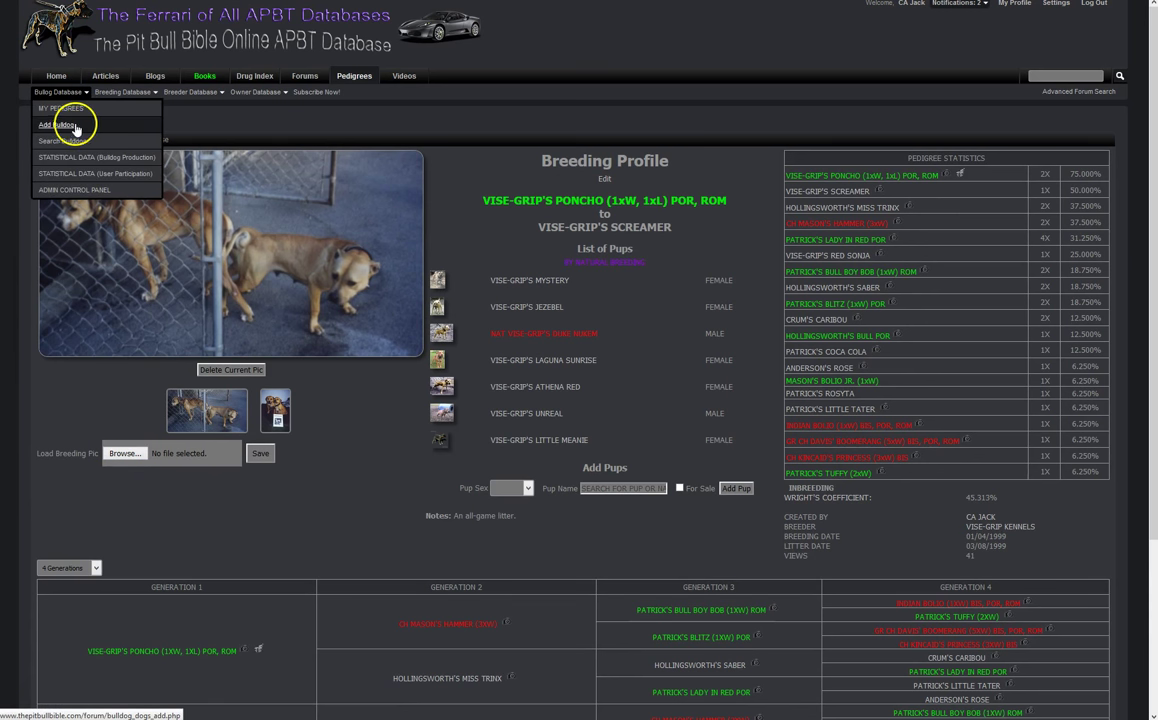
pyautogui.click(444, 140)
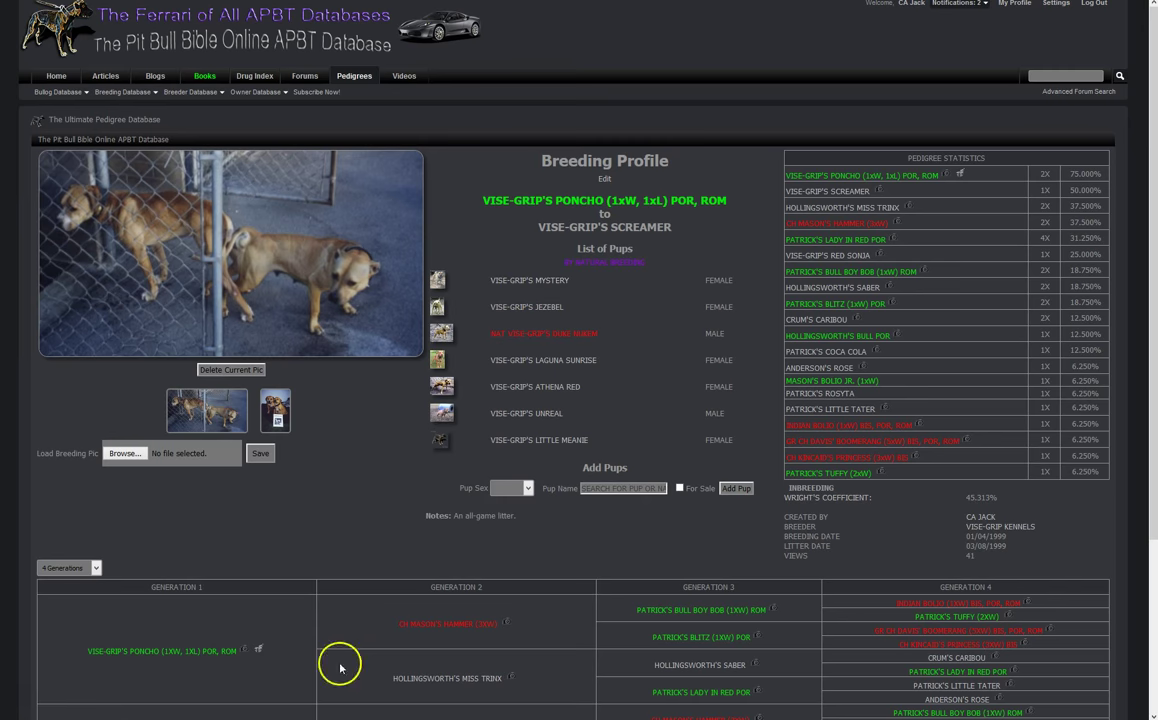
pyautogui.scroll(-3, 205, 612)
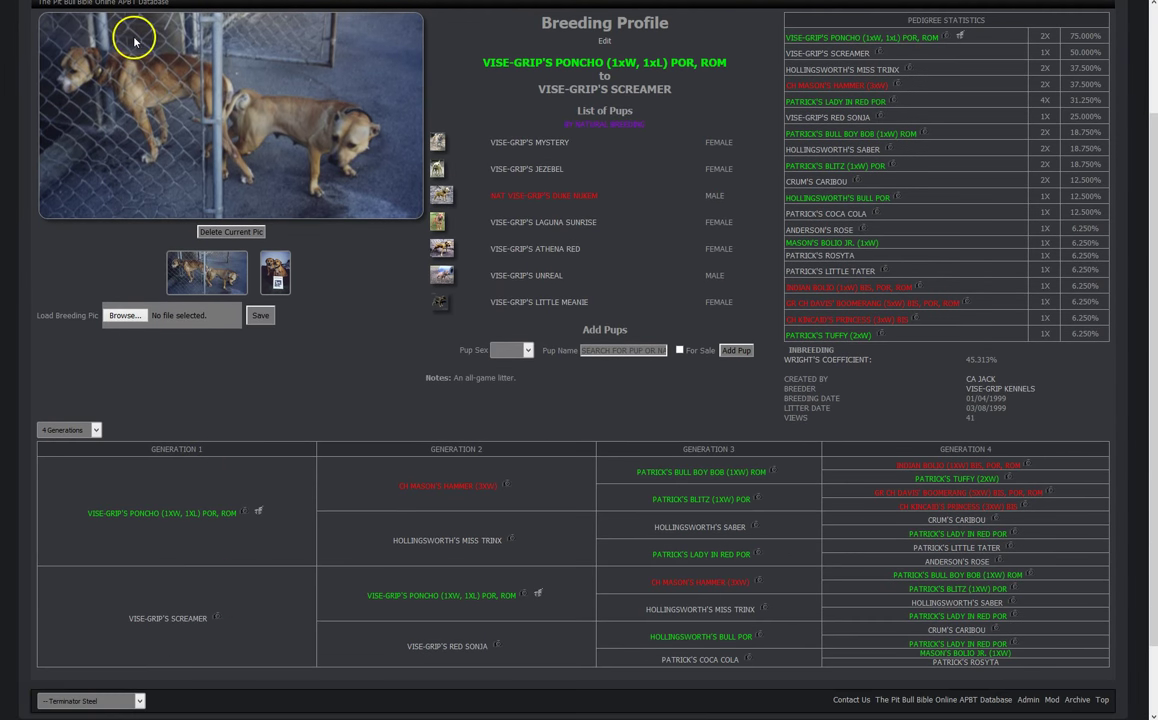
# Step: Highlight the breeding and litter dates in the profile's breeding details
pyautogui.scroll(3, 116, 92)
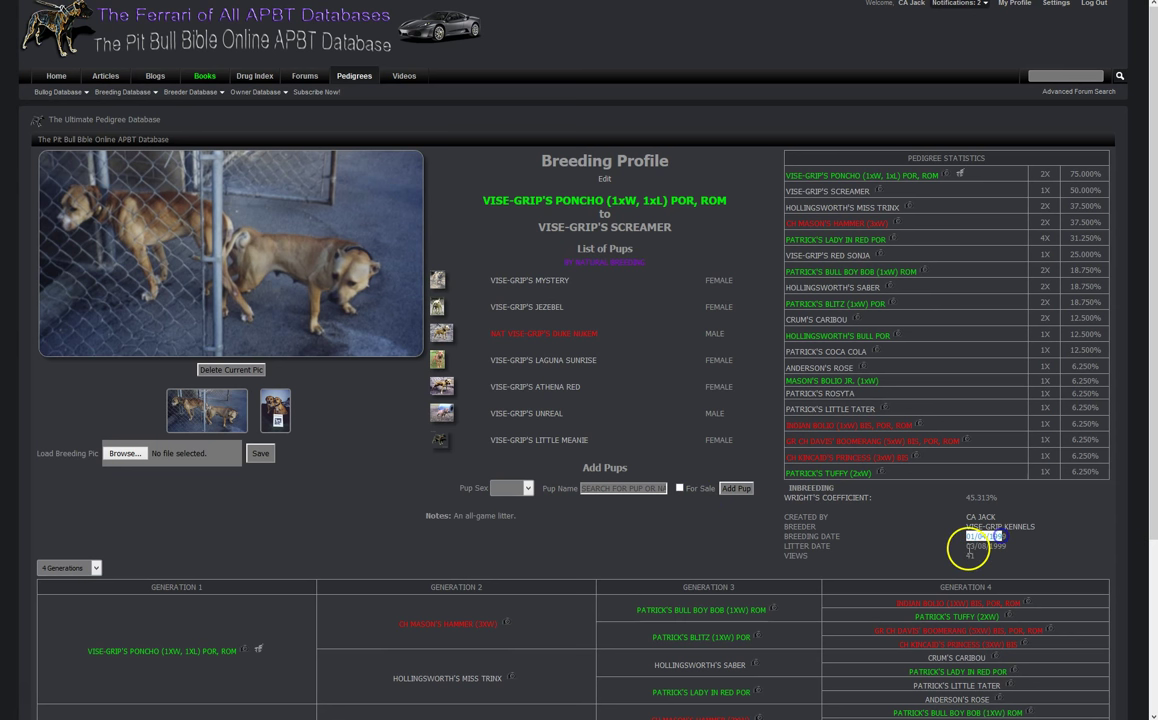
pyautogui.moveTo(966, 546); pyautogui.dragTo(1015, 551)
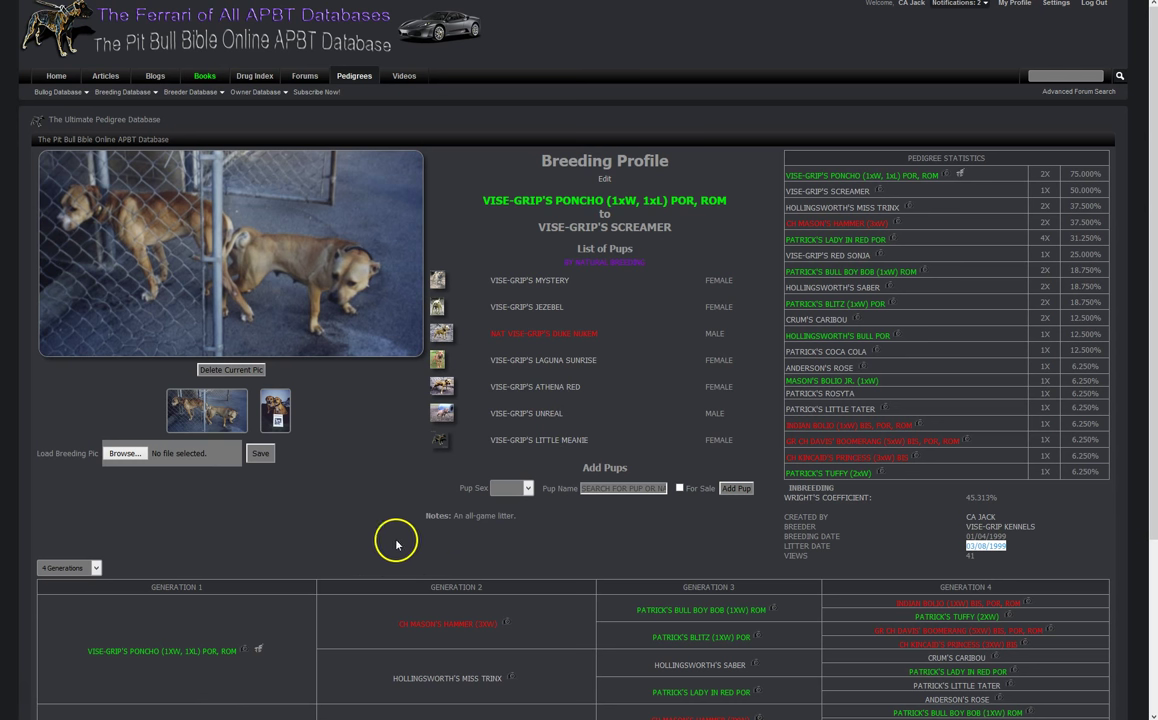
pyautogui.doubleClick(968, 548)
pyautogui.click(916, 560)
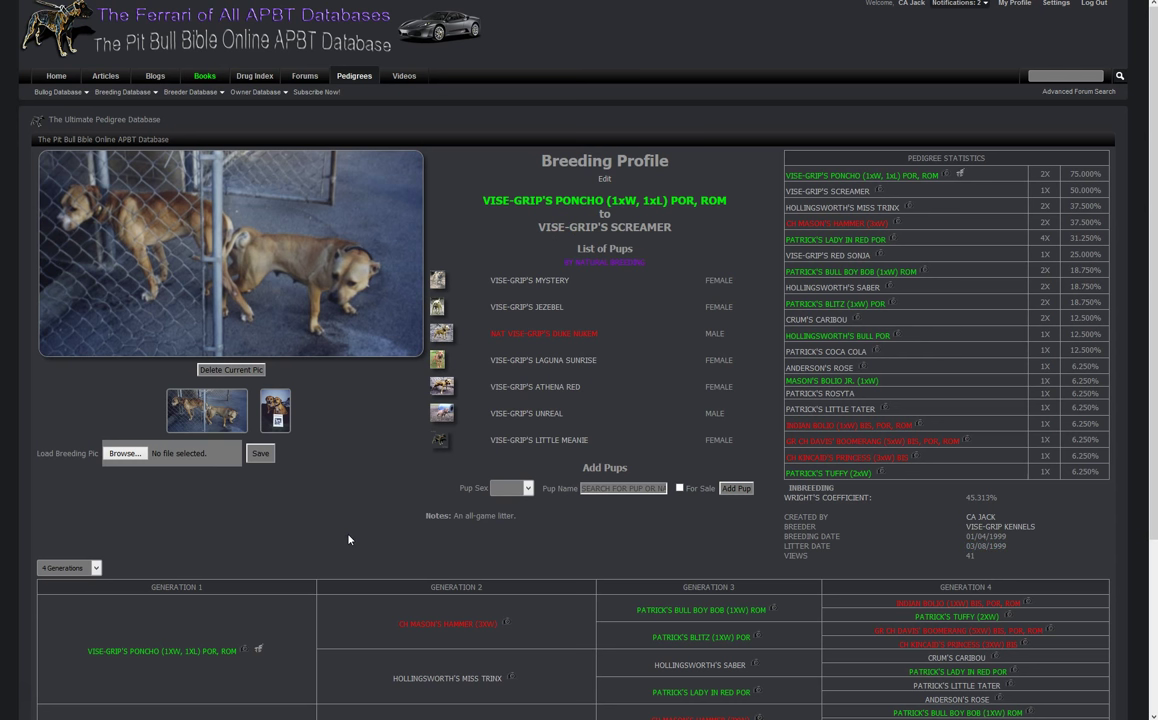
pyautogui.click(353, 536)
pyautogui.scroll(-3, 353, 536)
pyautogui.scroll(3, 588, 613)
pyautogui.write('r.')
pyautogui.click(494, 565)
# Step: Preview pictures from the list of pups, including Vise-Grip's Unreal and Vise-Grip's Laguna Sunrise
pyautogui.moveTo(440, 416)
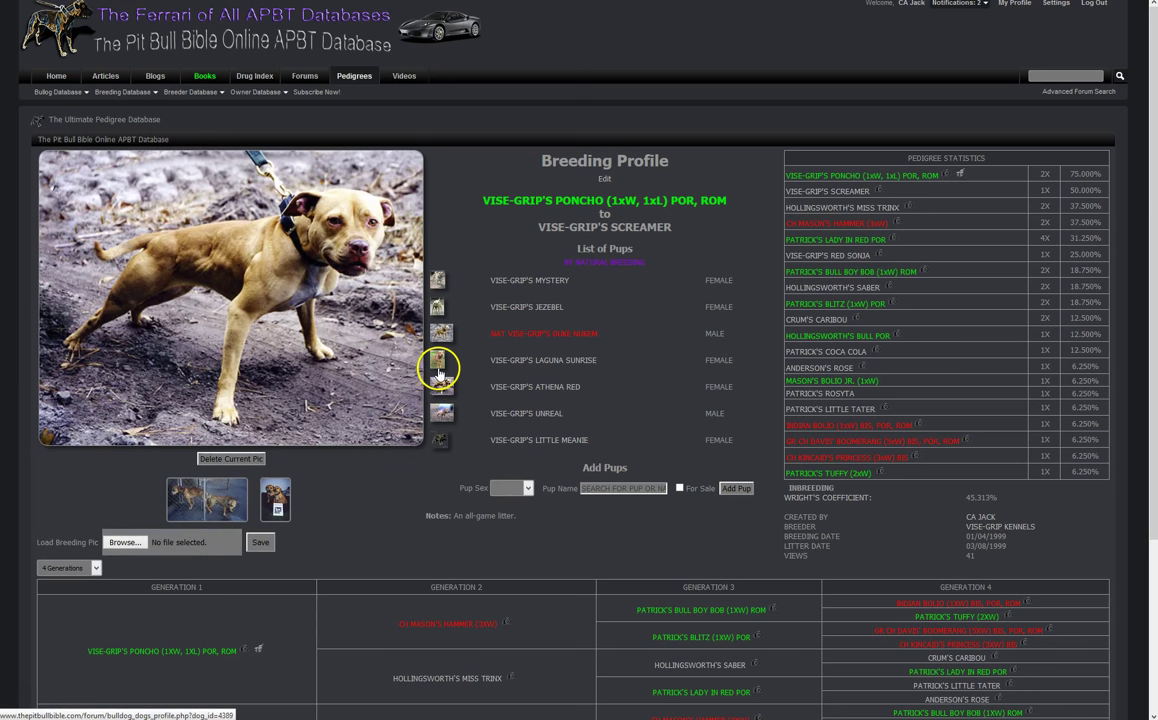
pyautogui.moveTo(440, 360)
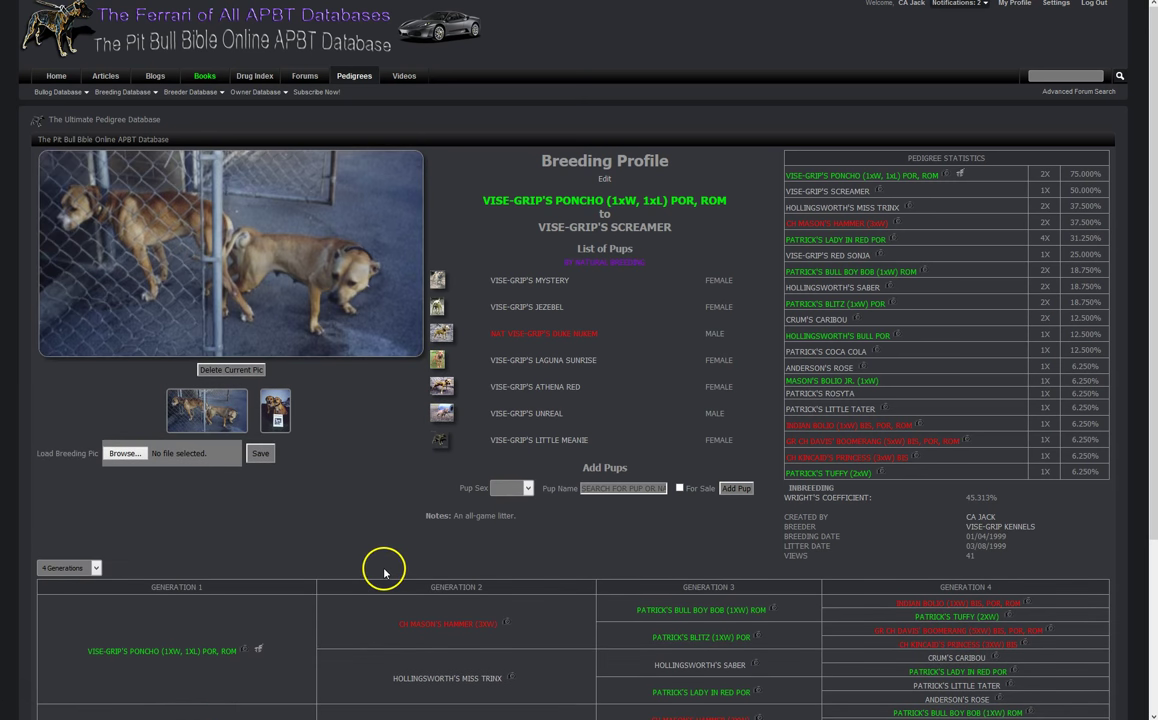
pyautogui.scroll(-3, 378, 596)
pyautogui.scroll(3, 550, 595)
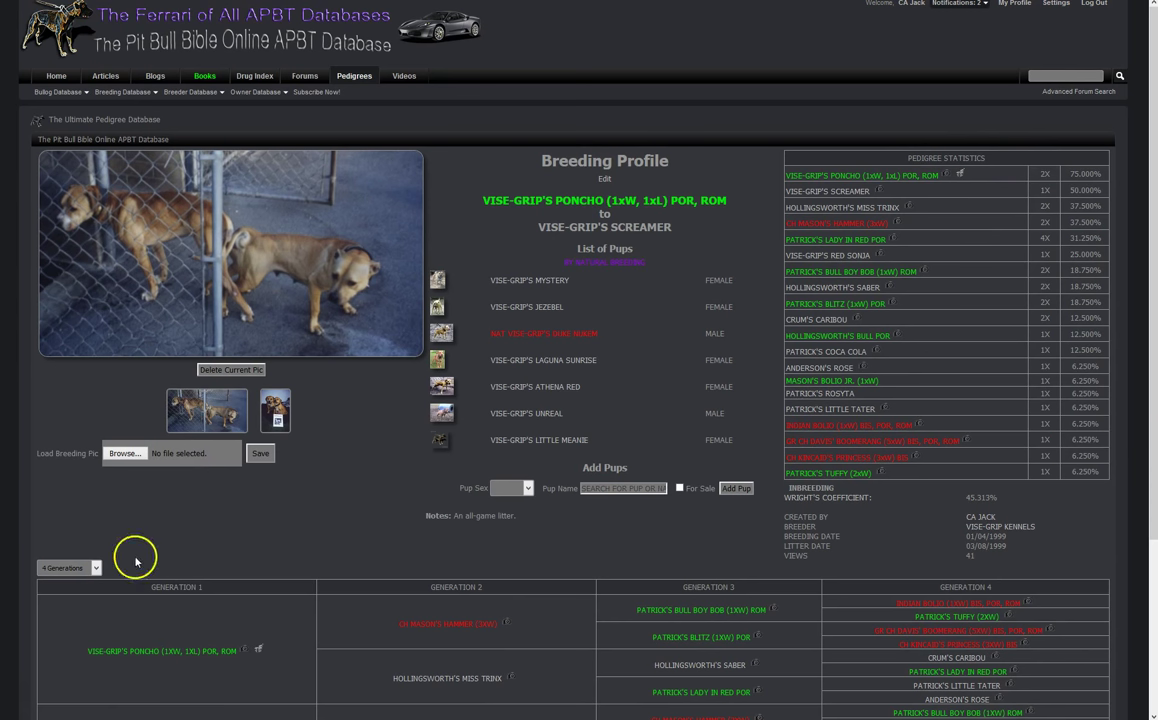
# Step: Look over the pedigree's generation choices and preview the ancestor pictures of Mason's Hammer, Hollingsworth's Miss Trinx and Vise-Grip's Poncho
pyautogui.click(96, 568)
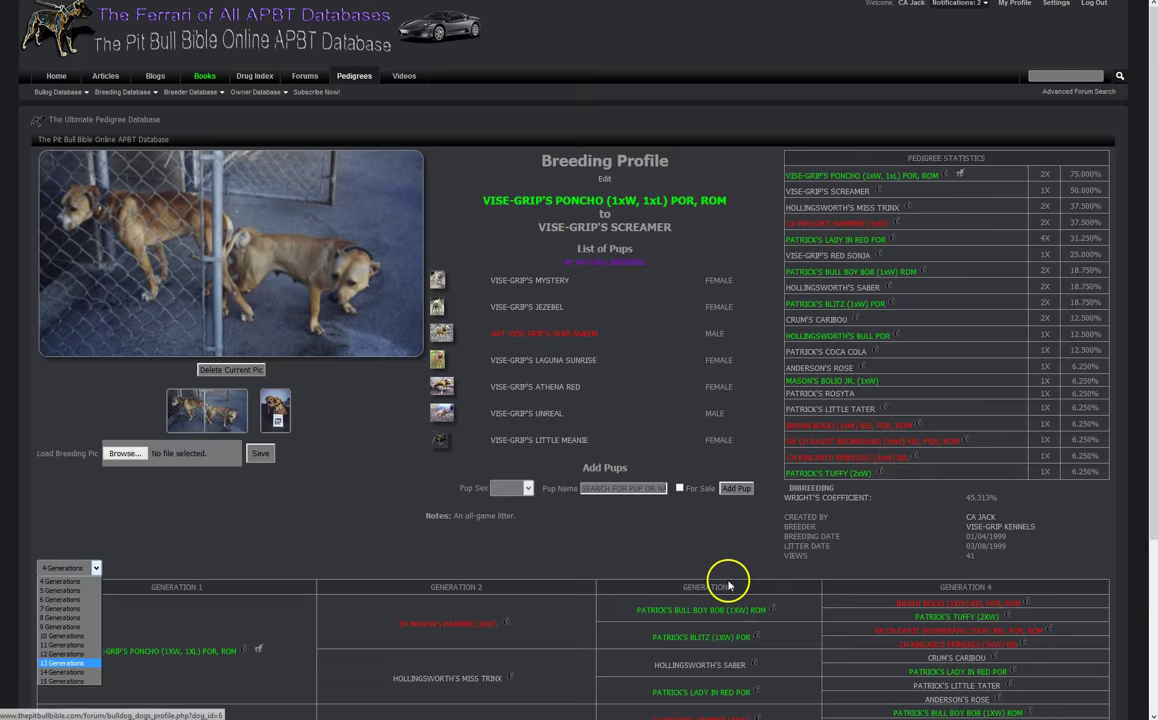
pyautogui.scroll(-4, 729, 579)
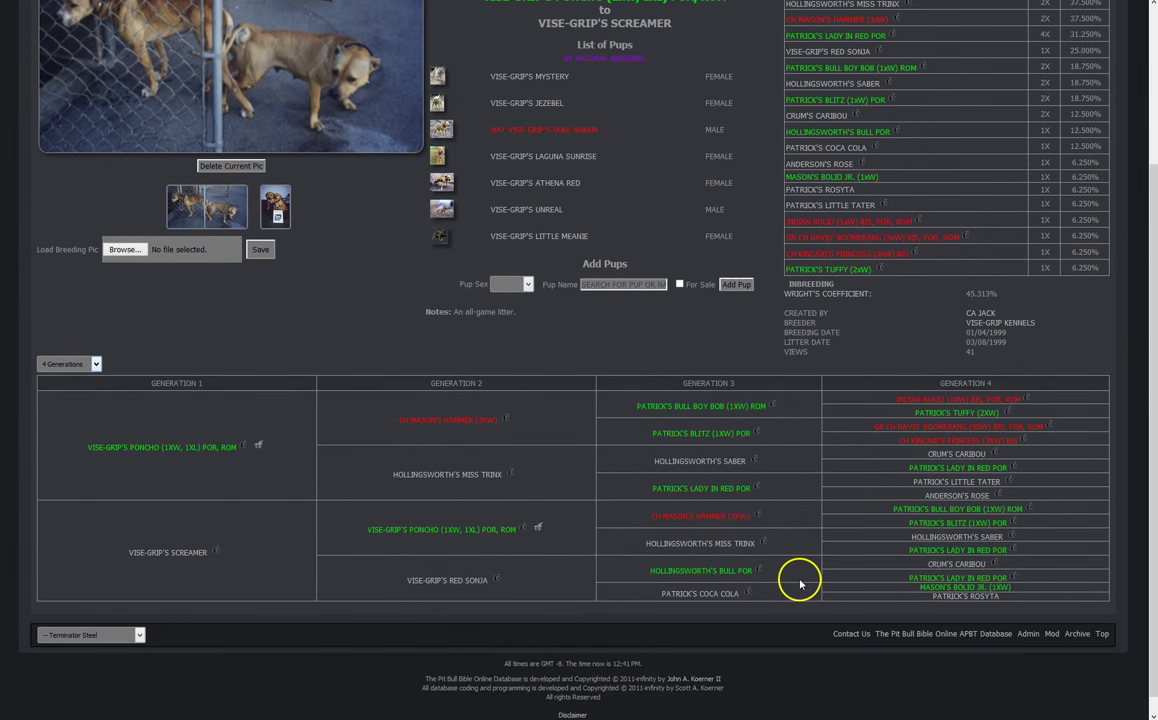
pyautogui.scroll(2, 790, 585)
pyautogui.moveTo(505, 488)
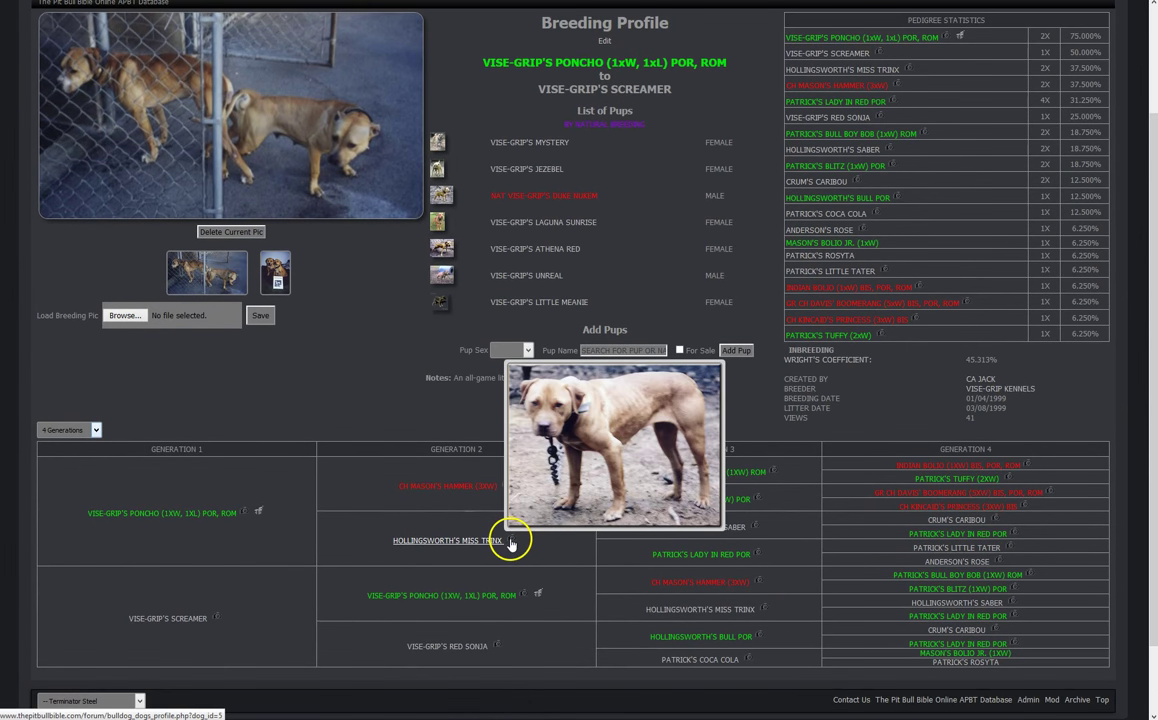
pyautogui.moveTo(260, 515)
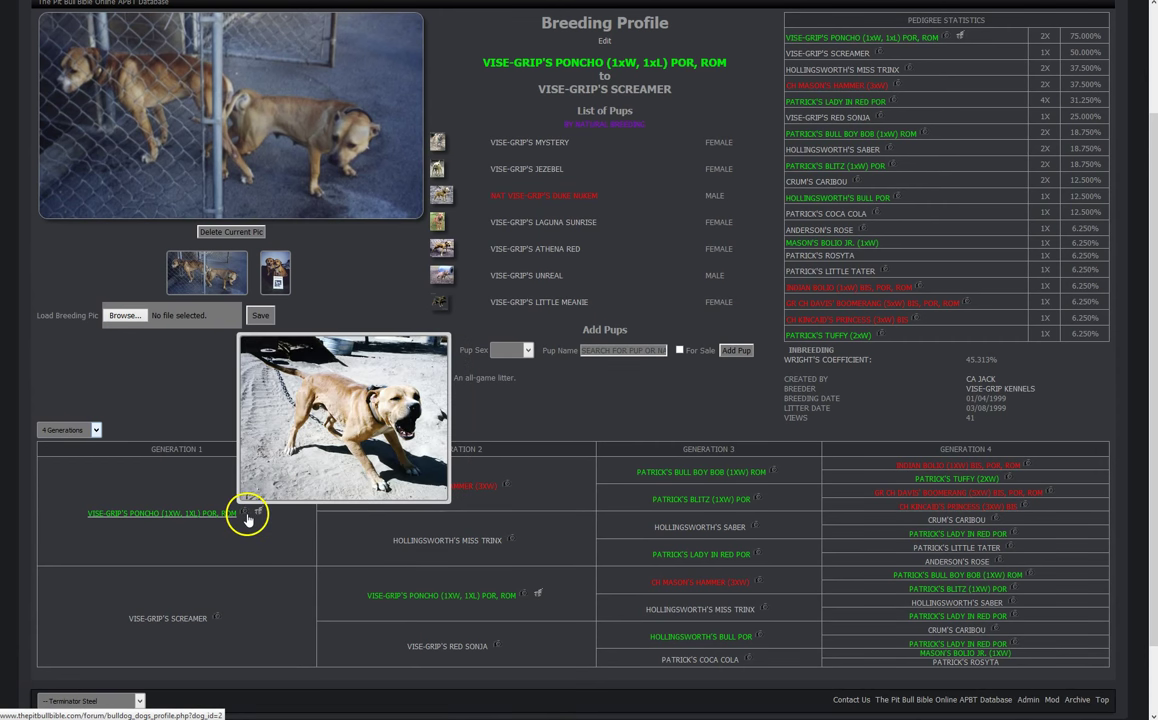
pyautogui.scroll(3, 665, 530)
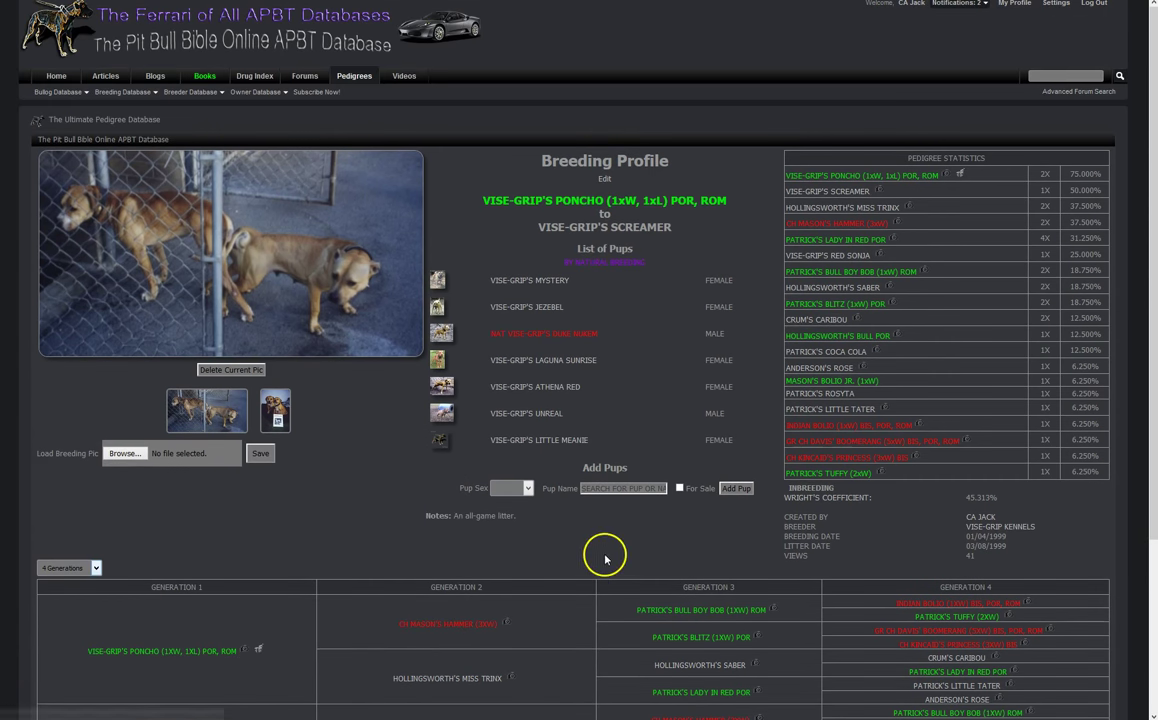